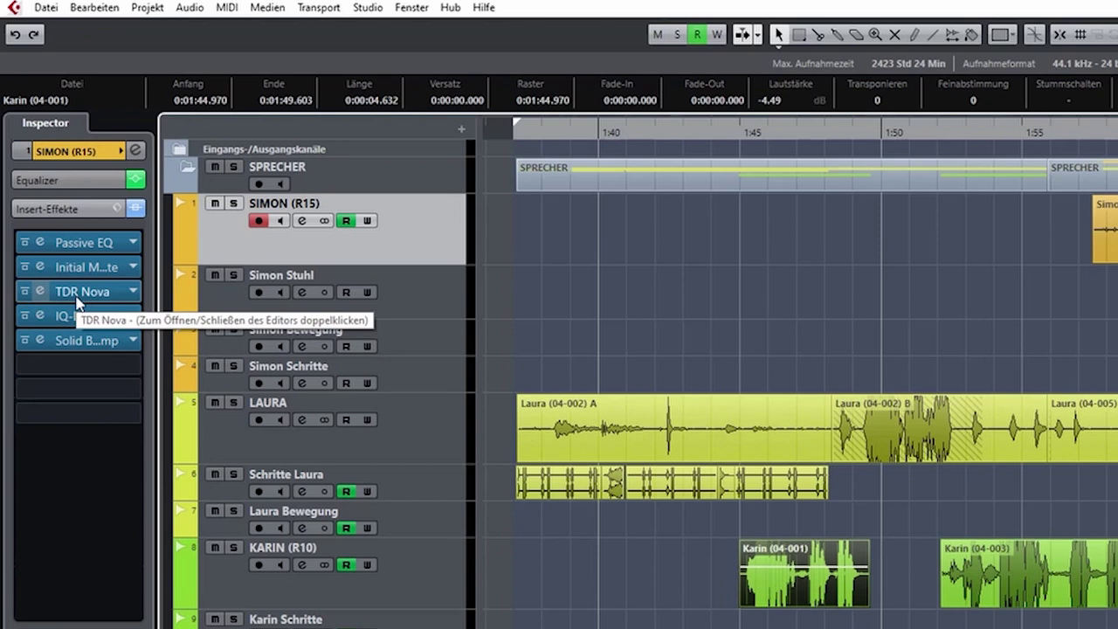
# Open the Passive EQ insert on the SIMON (R15) track, adjust the left channel's Low band Cut amount, and close the editor.
pyautogui.doubleClick(87, 248)
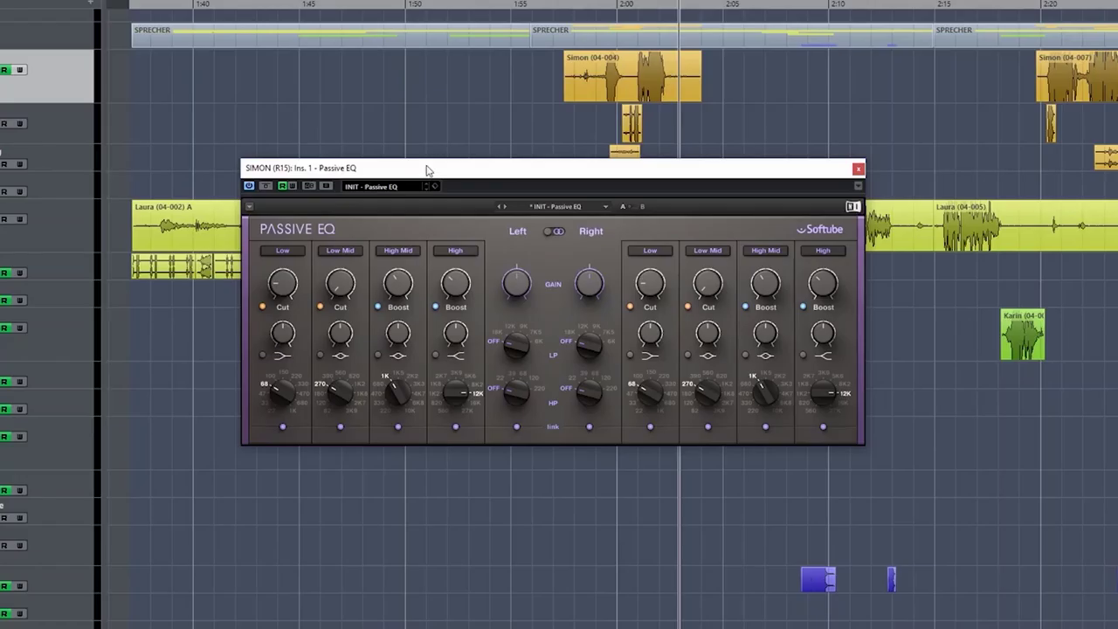
pyautogui.moveTo(428, 171); pyautogui.dragTo(416, 164)
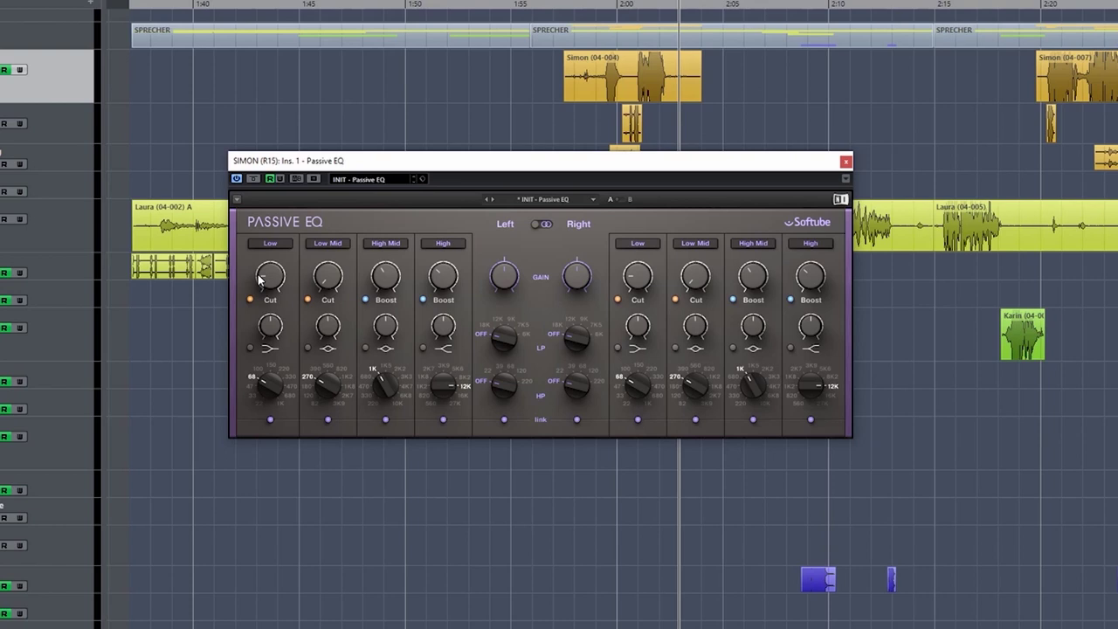
pyautogui.moveTo(258, 278)
pyautogui.mouseDown()
pyautogui.moveTo(260, 255)
pyautogui.moveTo(269, 271)
pyautogui.mouseUp()
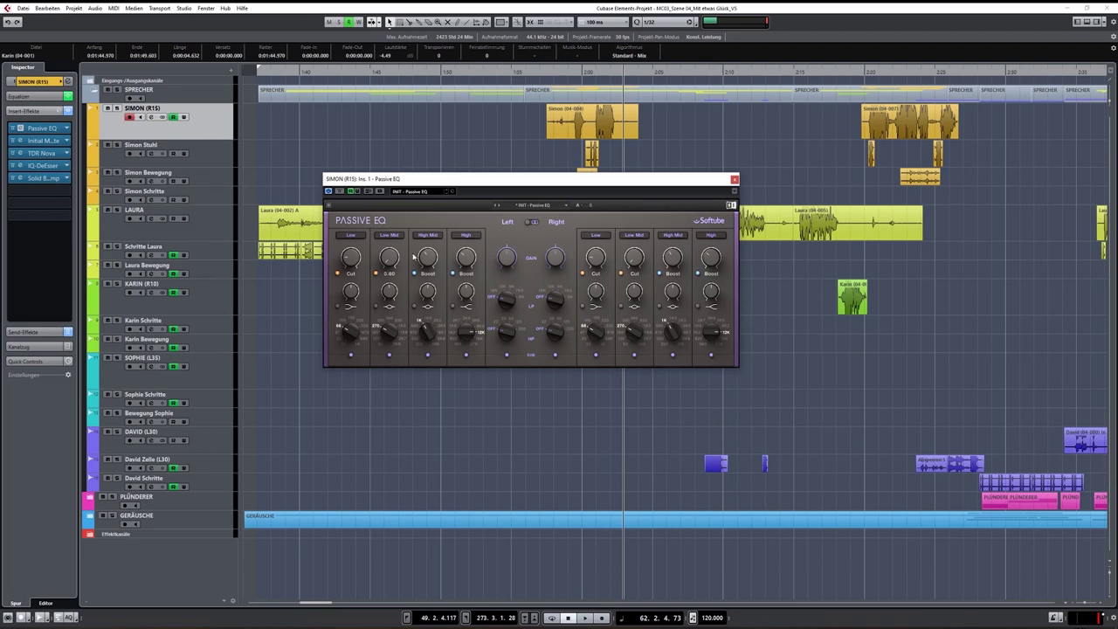
pyautogui.moveTo(441, 268)
pyautogui.click(734, 179)
# Open the Initial Master Suite insert on SIMON (R15), try its Analog switch, and close the editor.
pyautogui.click(39, 140)
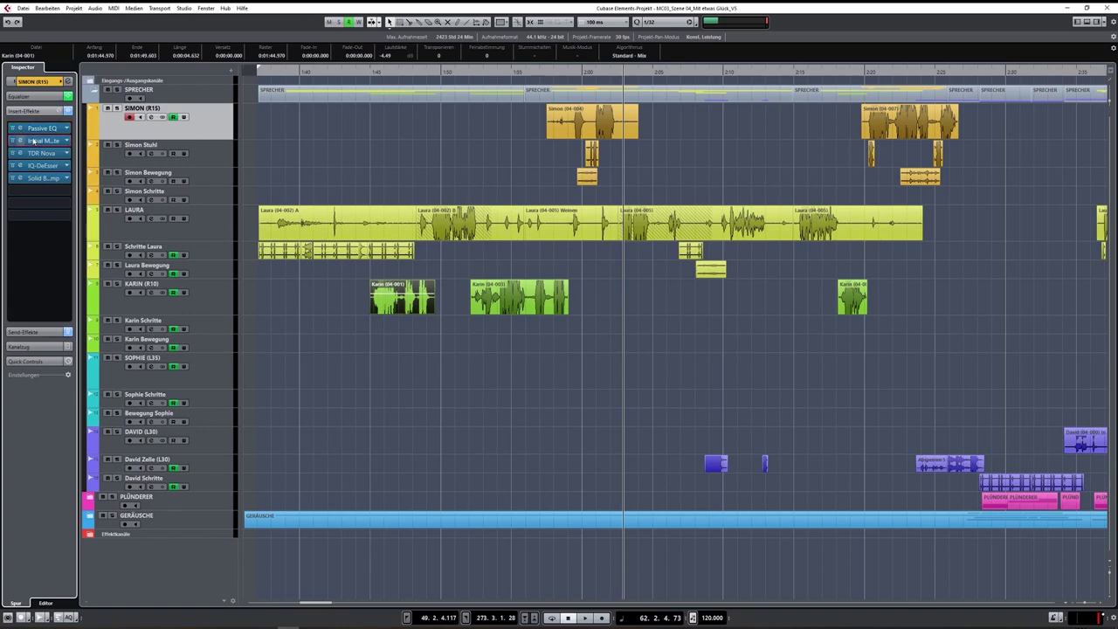
pyautogui.moveTo(438, 156); pyautogui.dragTo(397, 150)
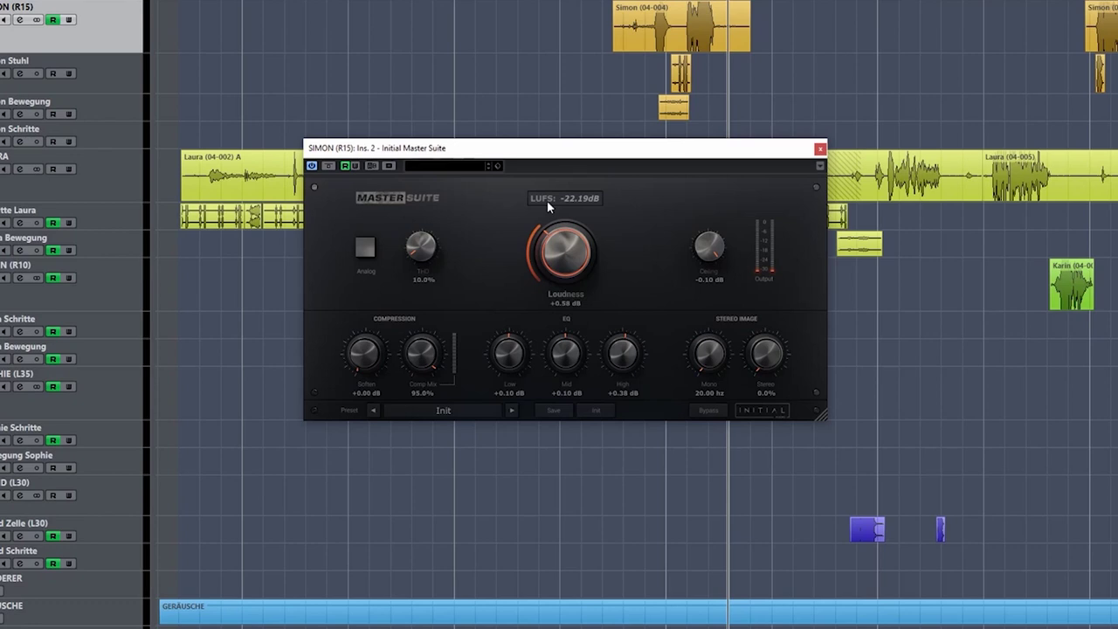
pyautogui.click(365, 247)
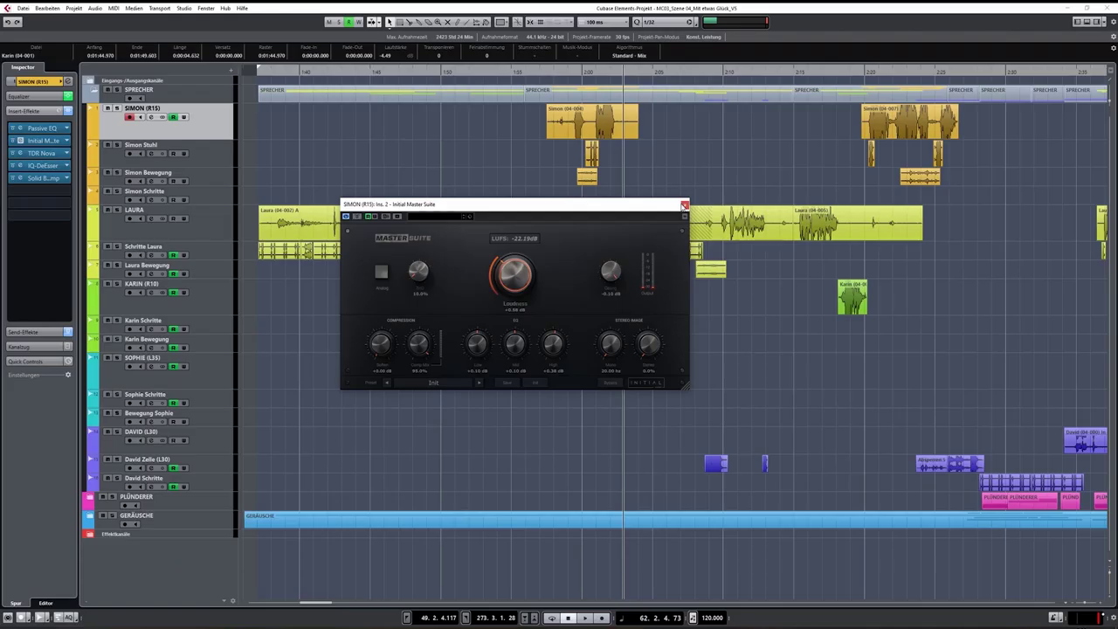
pyautogui.click(819, 148)
# Open the TDR Nova insert on SIMON (R15) and switch on EQ bands II and III.
pyautogui.click(39, 154)
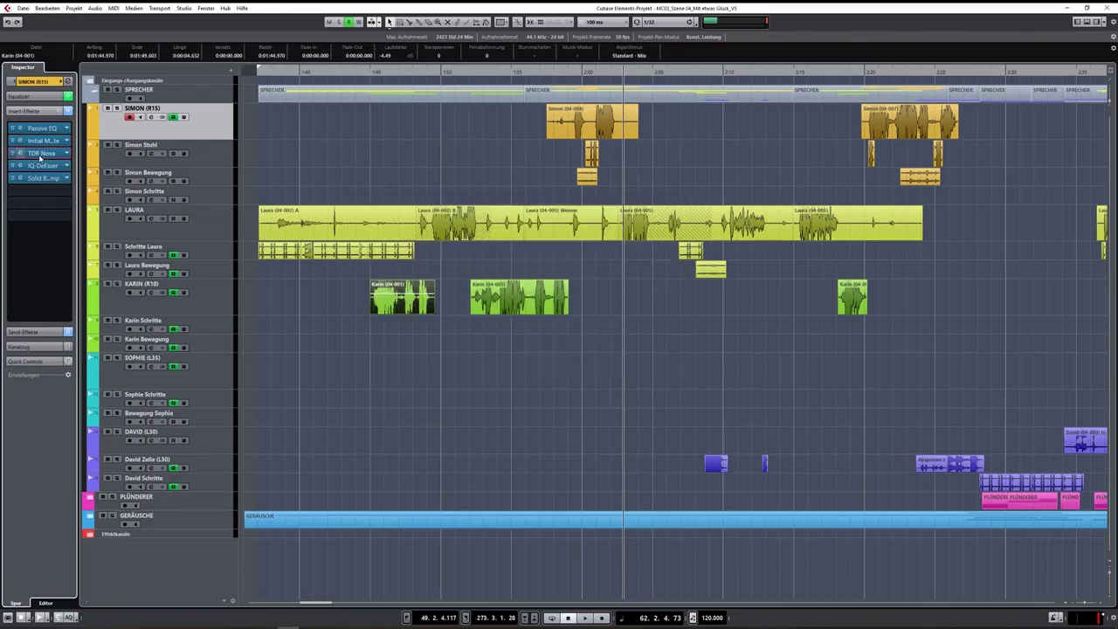
pyautogui.moveTo(424, 184); pyautogui.dragTo(408, 177)
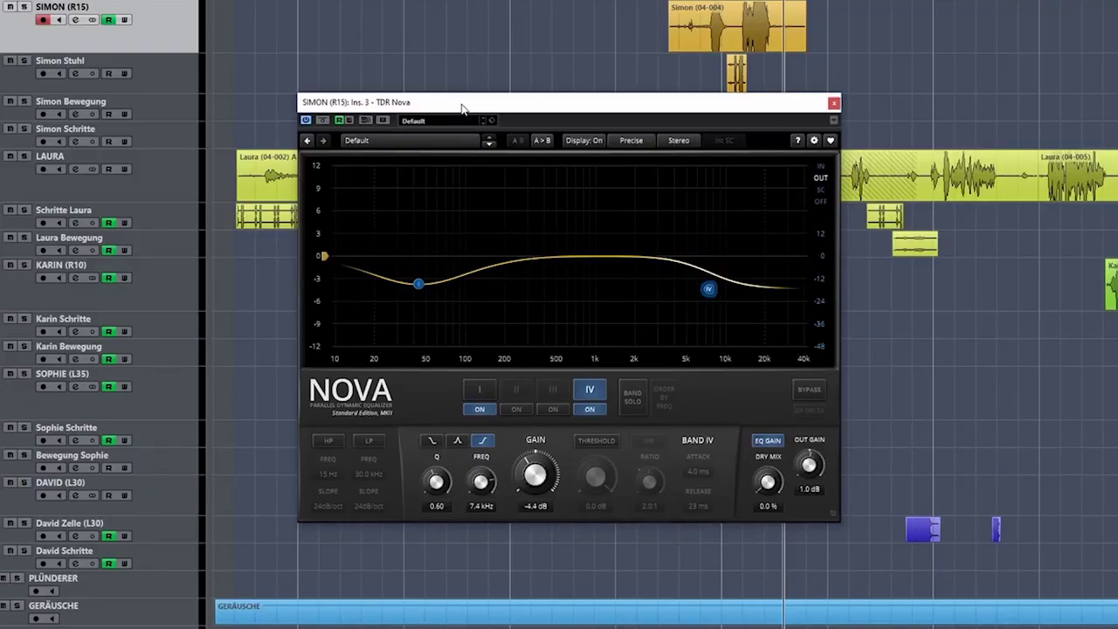
pyautogui.moveTo(463, 107); pyautogui.dragTo(459, 103)
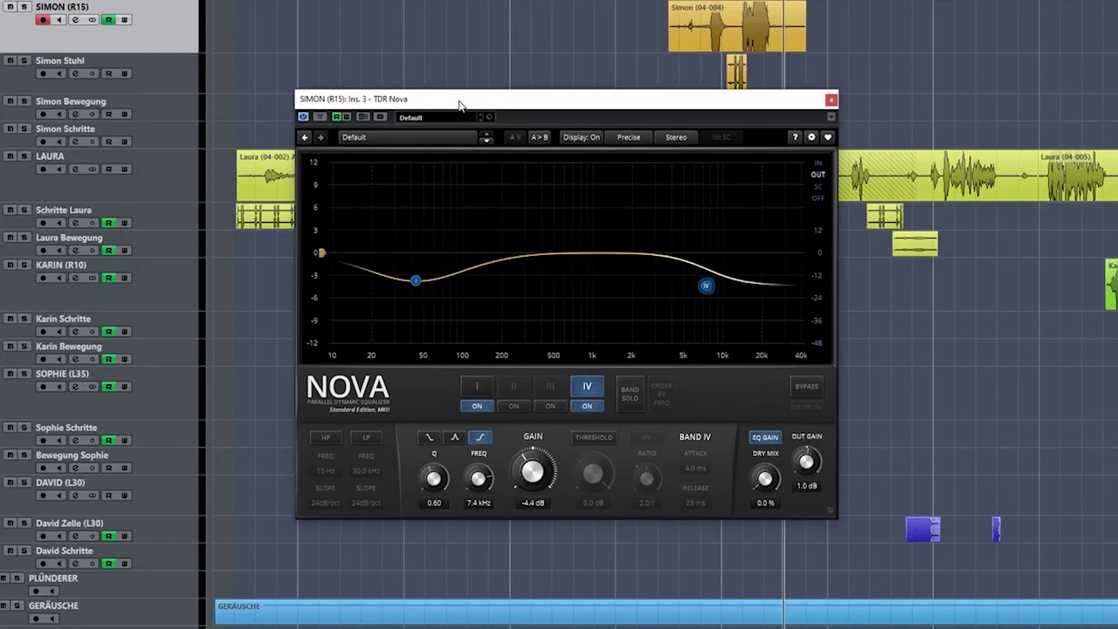
pyautogui.click(515, 406)
pyautogui.click(549, 405)
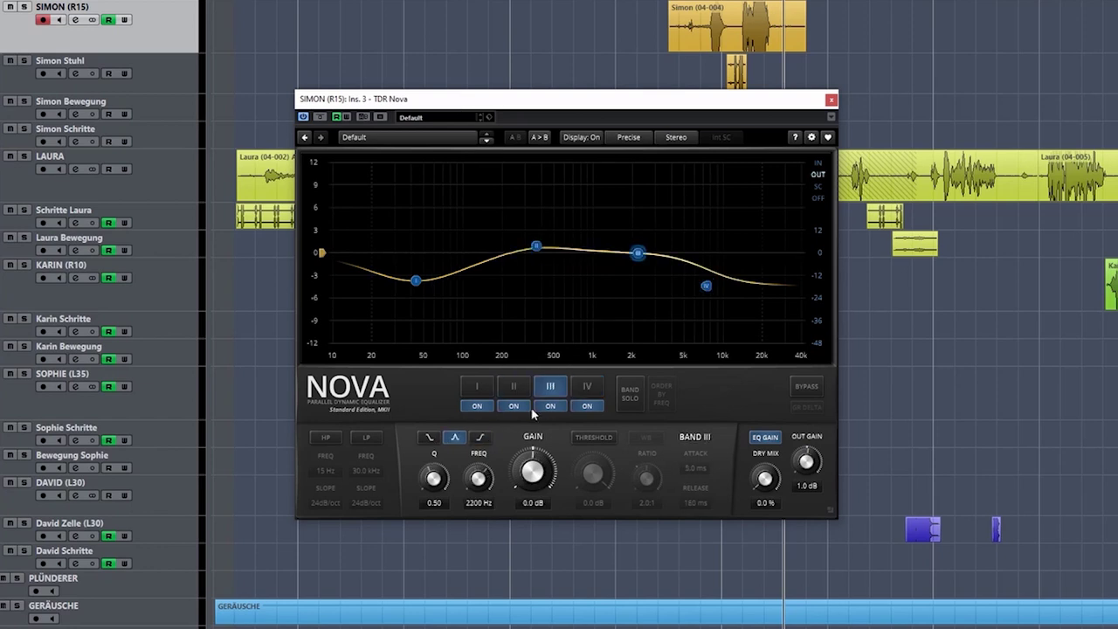
# Reshape the Nova curve: band I to 36 Hz and -3.9 dB, band II lower in frequency, band IV to 10.5 kHz and -1.1 dB.
pyautogui.click(474, 386)
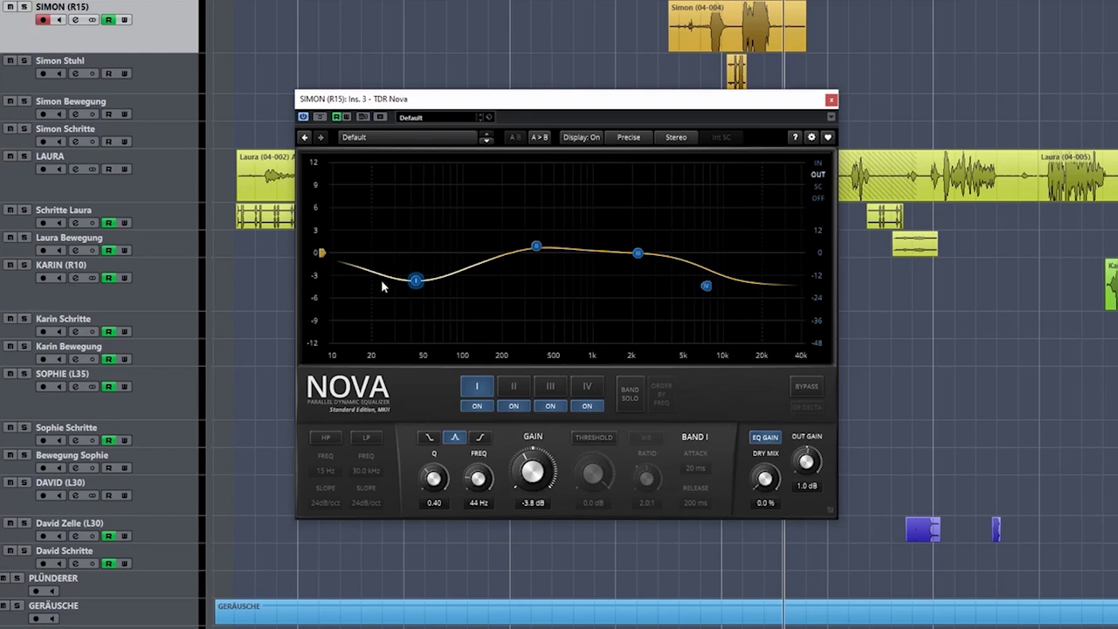
pyautogui.moveTo(416, 284)
pyautogui.mouseDown()
pyautogui.moveTo(410, 221)
pyautogui.moveTo(405, 282)
pyautogui.mouseUp()
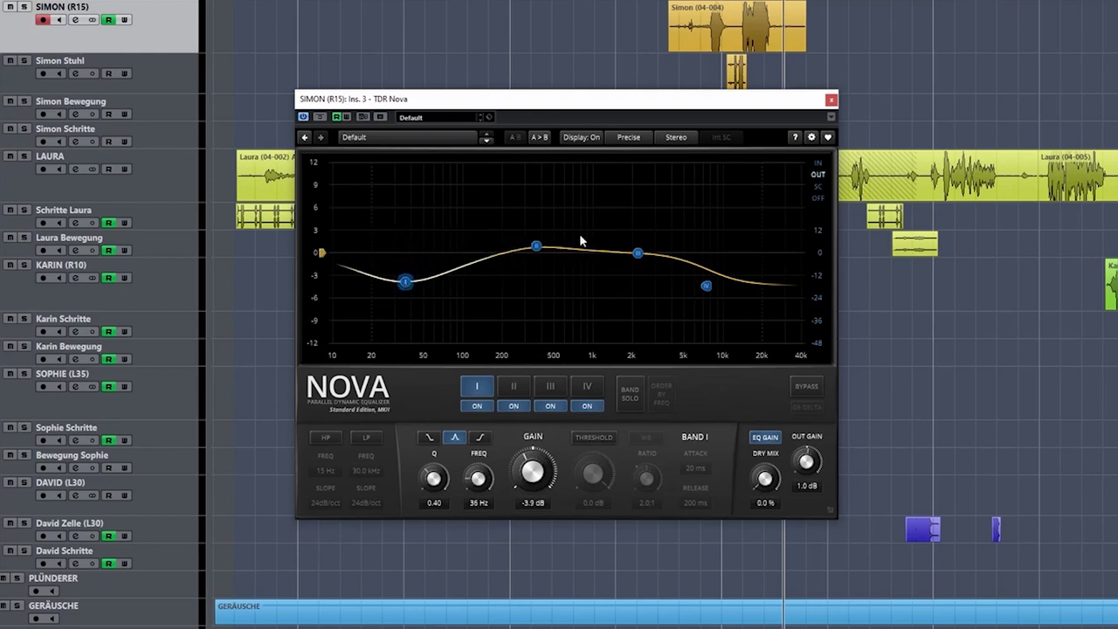
pyautogui.moveTo(536, 248); pyautogui.dragTo(519, 250)
pyautogui.moveTo(712, 290); pyautogui.dragTo(732, 262)
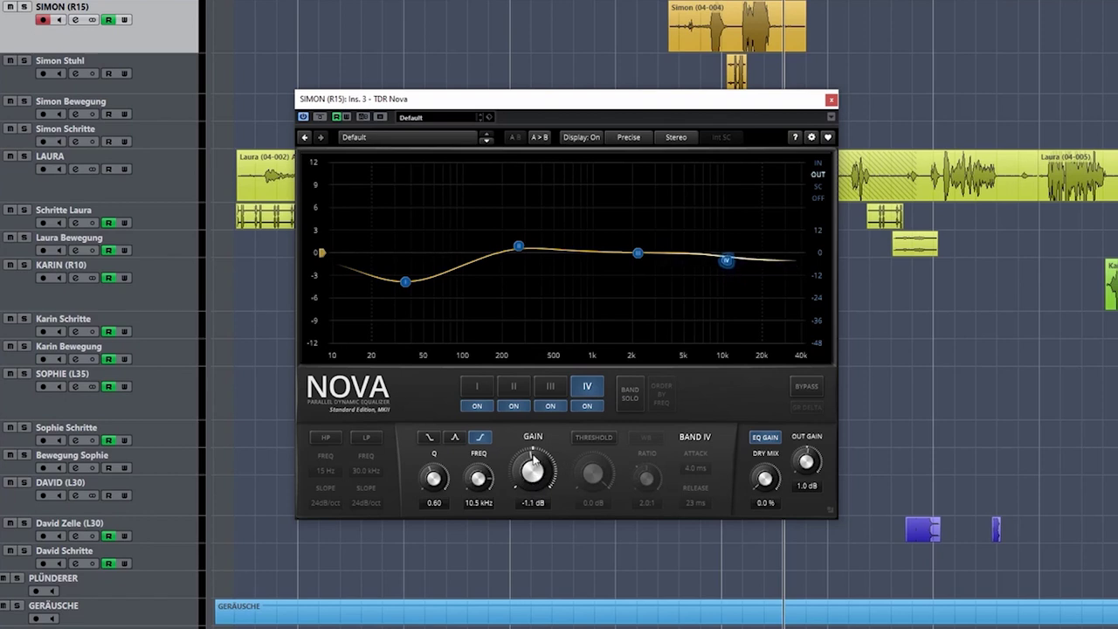
# Raise Nova's output gain to 3.6 dB, enable its high-pass and low-pass filters, and close the editor.
pyautogui.moveTo(808, 465); pyautogui.dragTo(807, 455)
pyautogui.click(322, 441)
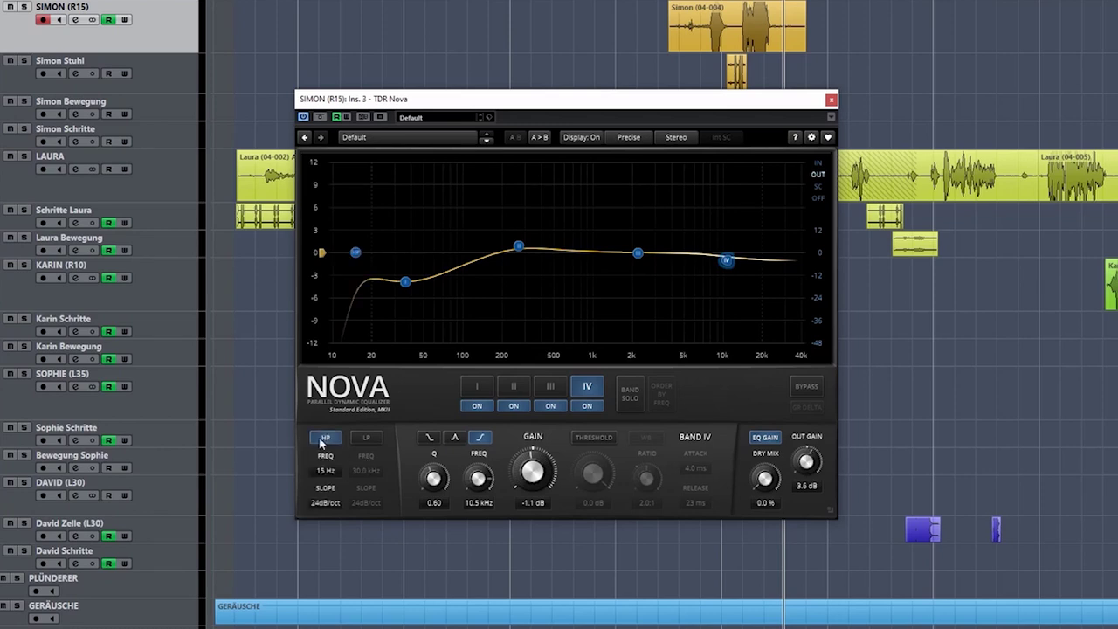
pyautogui.click(368, 439)
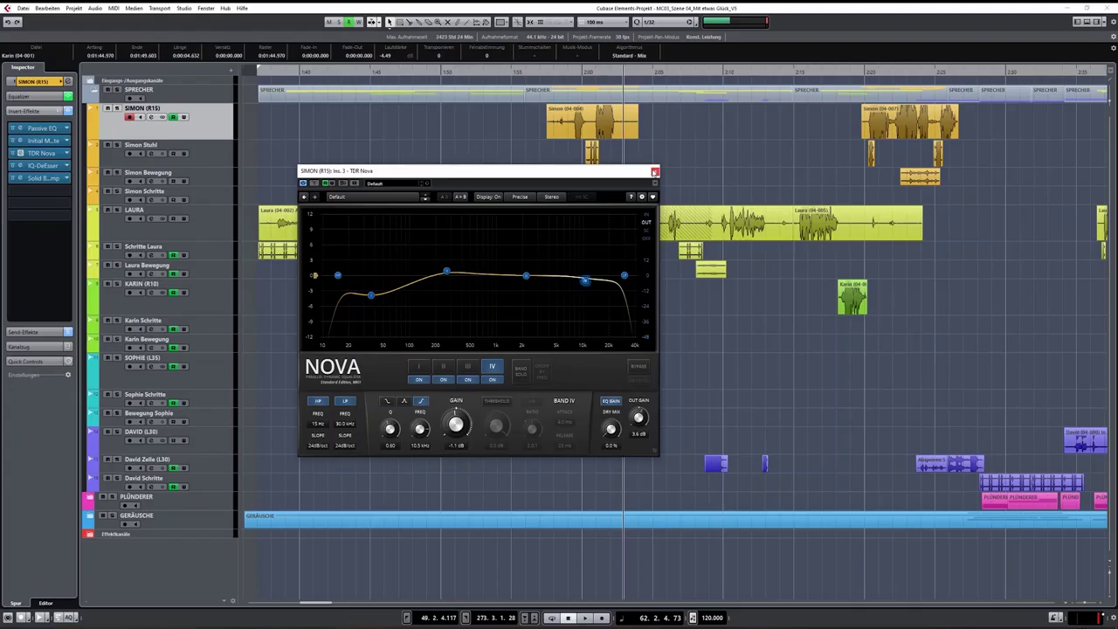
pyautogui.click(41, 153)
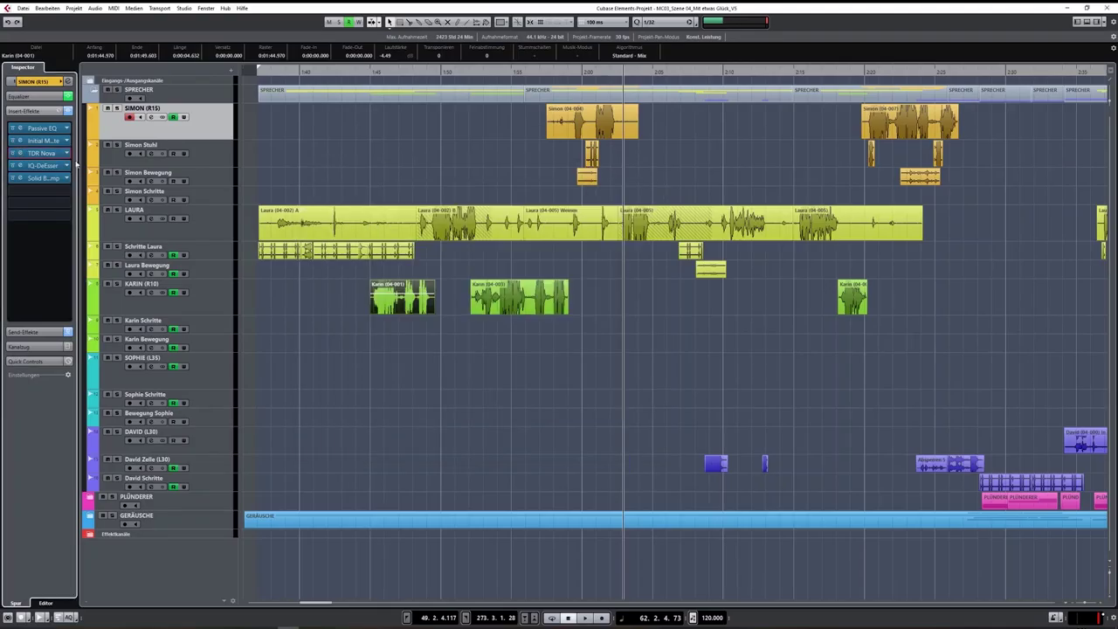
# Open the IQ-DeEsser insert on SIMON (R15), lower its threshold to -27.5 dB, and close the editor.
pyautogui.click(37, 166)
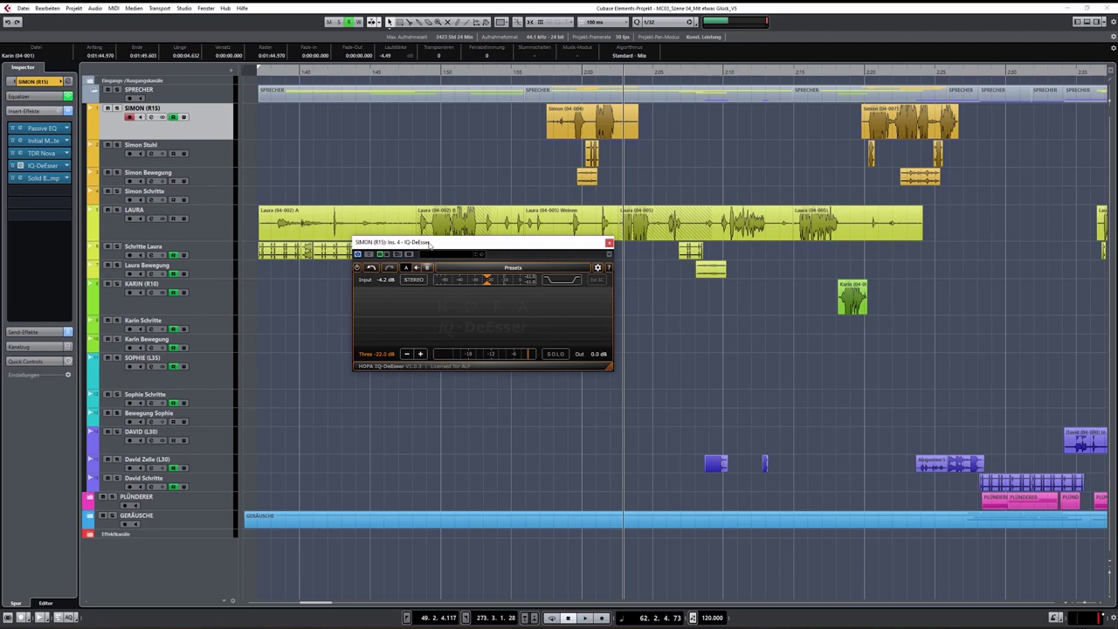
pyautogui.moveTo(431, 245); pyautogui.dragTo(421, 223)
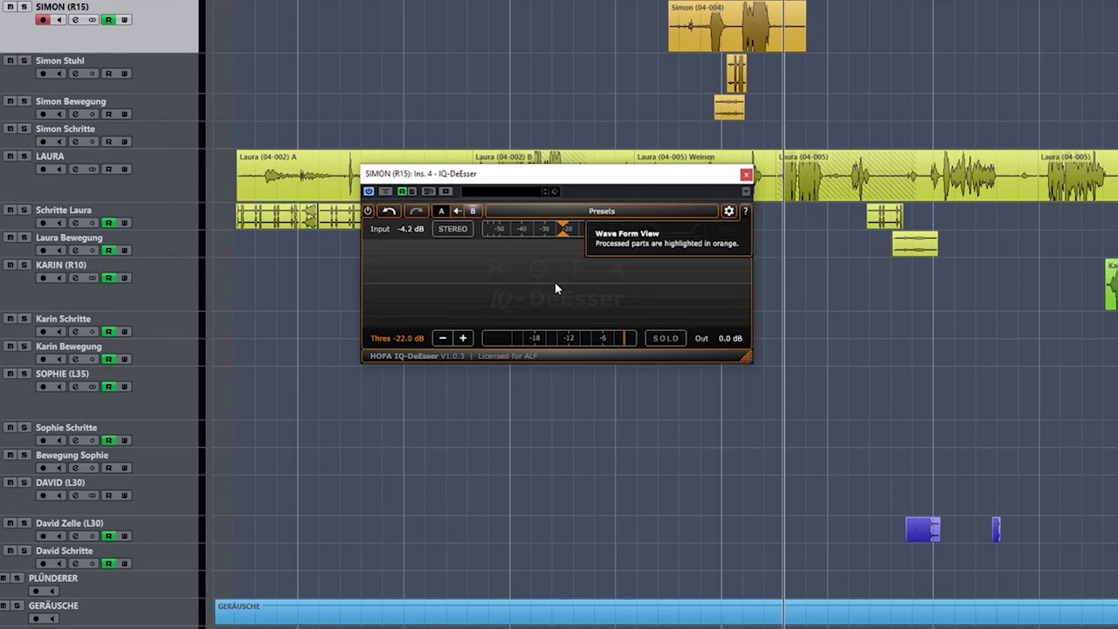
pyautogui.moveTo(564, 233); pyautogui.dragTo(552, 239)
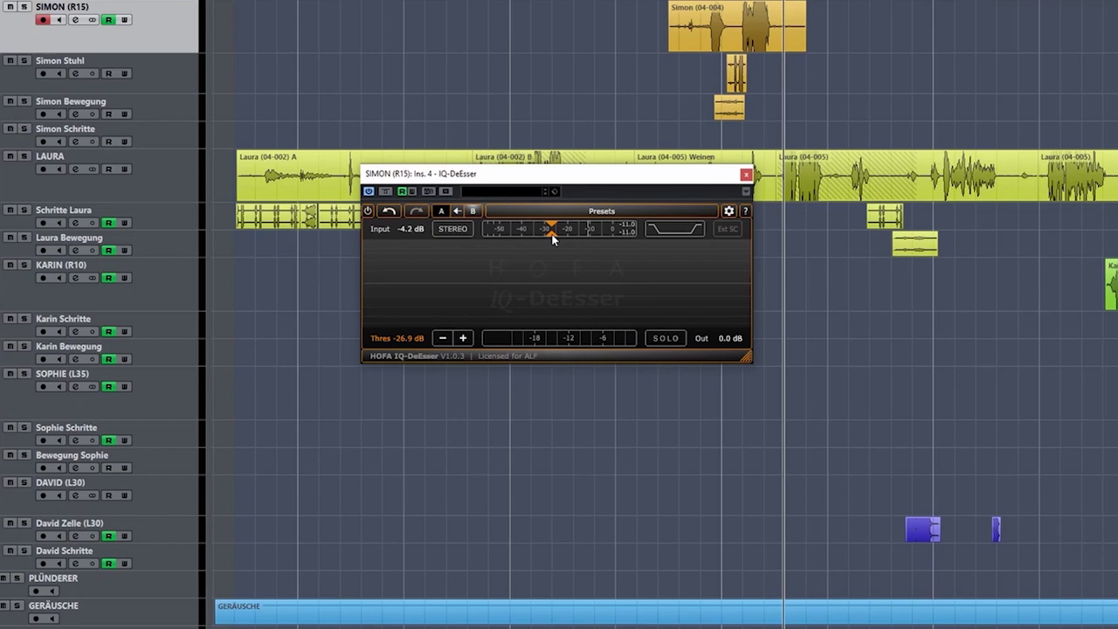
pyautogui.scroll(-1, 551, 238)
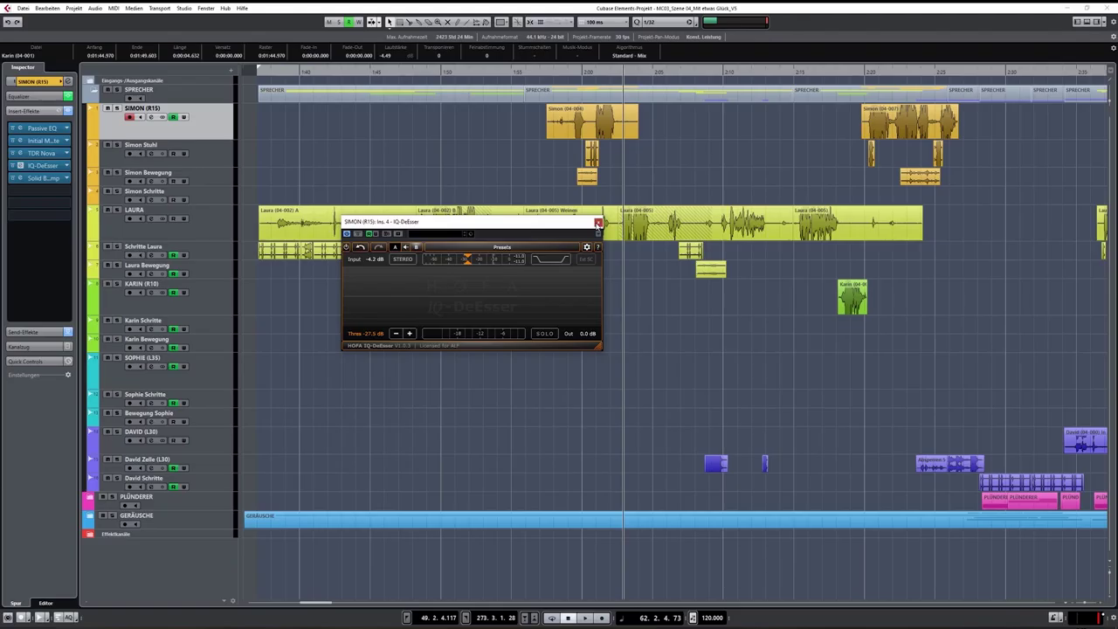
pyautogui.click(597, 223)
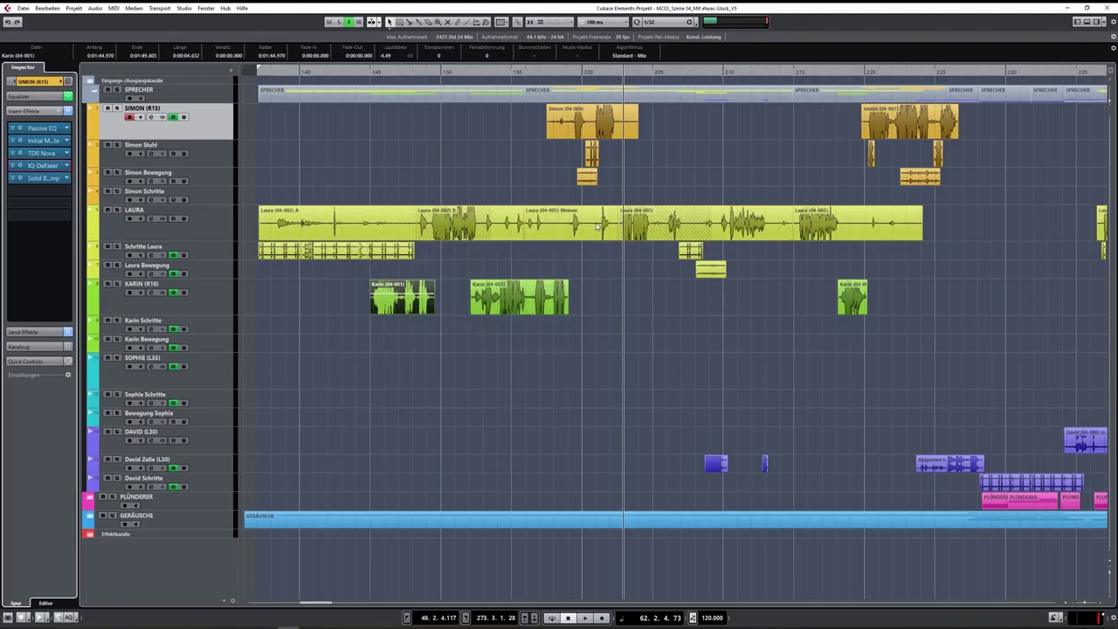
# Open the Solid Bus Comp insert on SIMON (R15), adjust its Threshold, and close the editor.
pyautogui.click(42, 178)
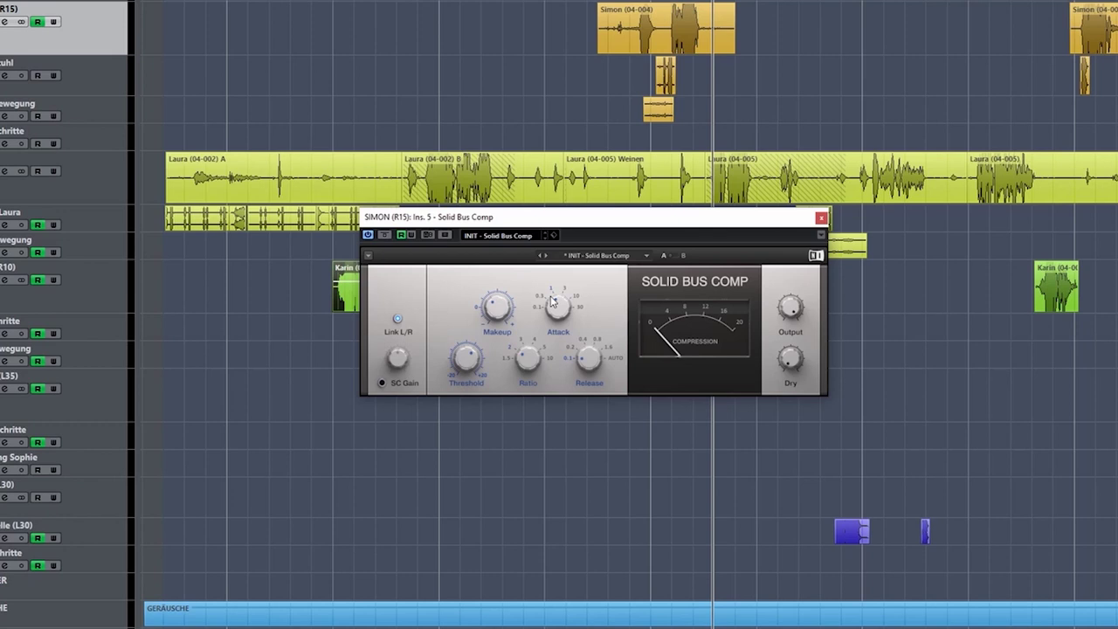
pyautogui.moveTo(489, 310)
pyautogui.moveTo(467, 356); pyautogui.dragTo(493, 336)
pyautogui.moveTo(457, 365)
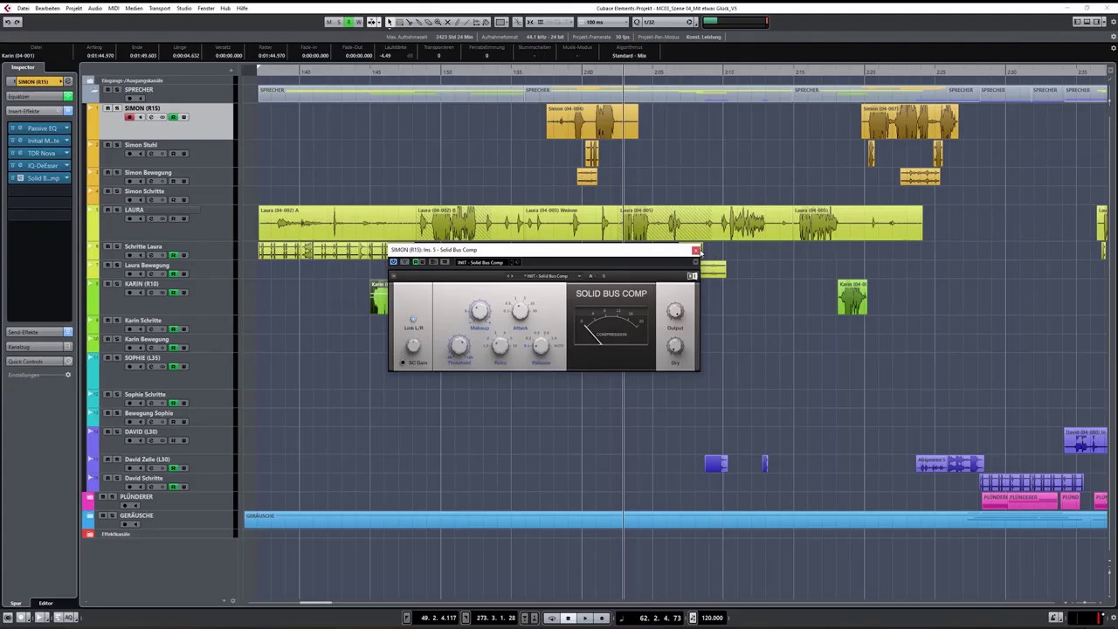
pyautogui.click(821, 217)
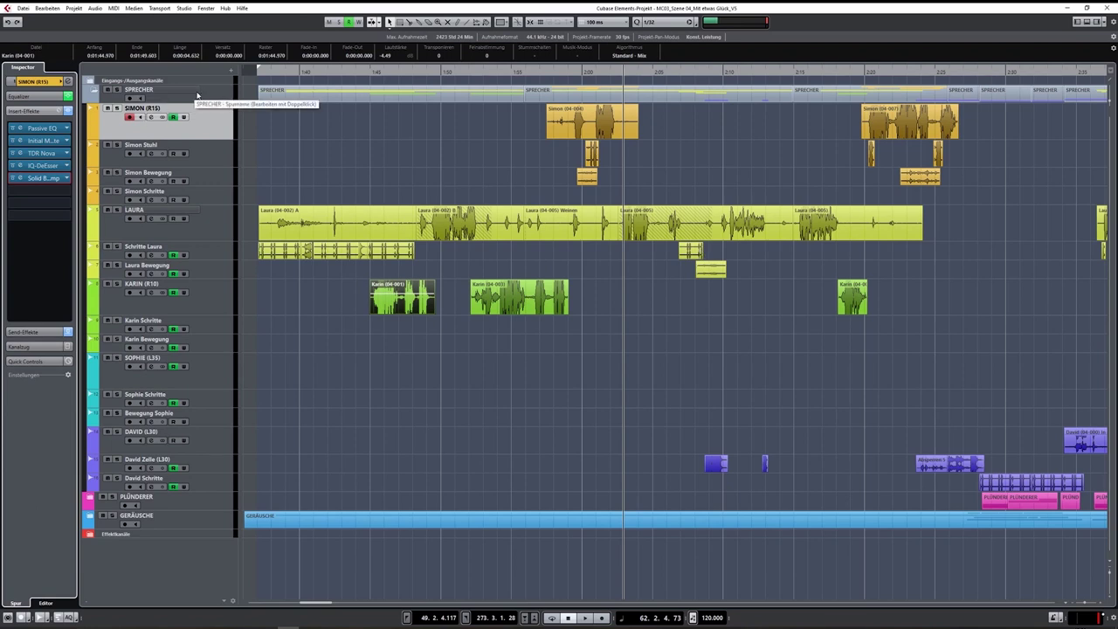
# Collapse and re-expand the SPRECHER folder track and reselect the SIMON (R15) track.
pyautogui.click(95, 91)
pyautogui.click(96, 91)
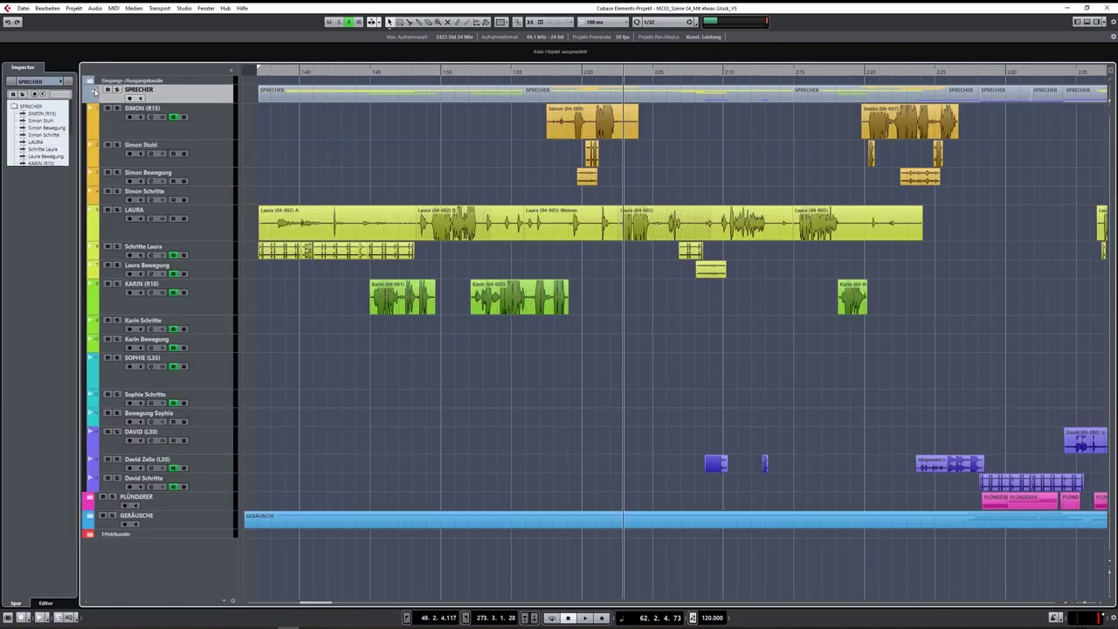
pyautogui.click(222, 123)
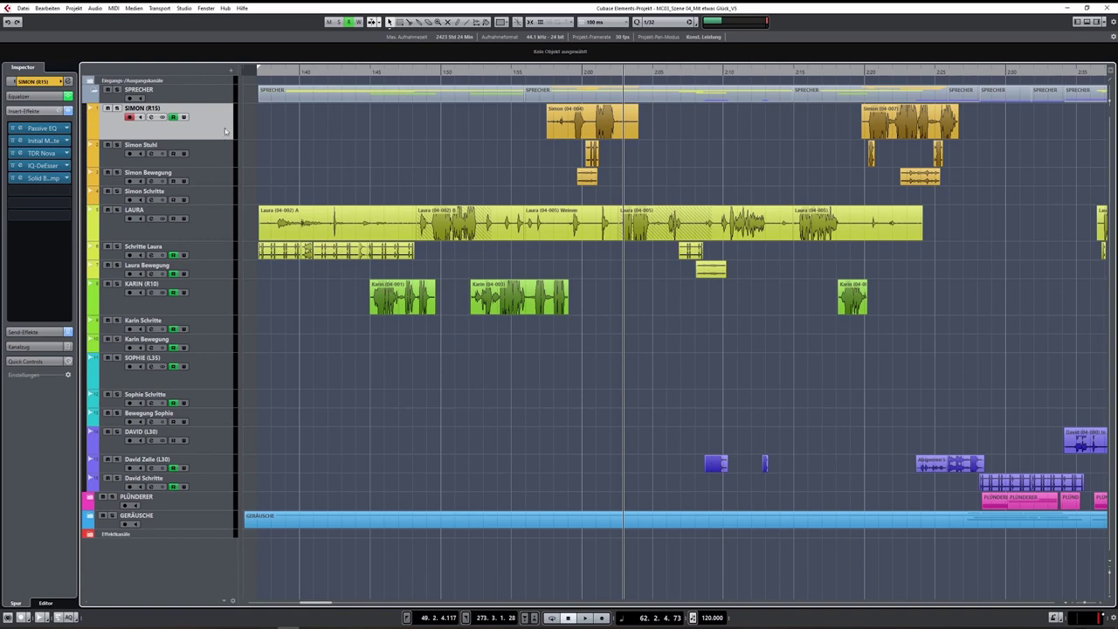
# Select the Simon Bewegung, Simon Schritte and SIMON (R15) tracks together.
pyautogui.click(210, 178)
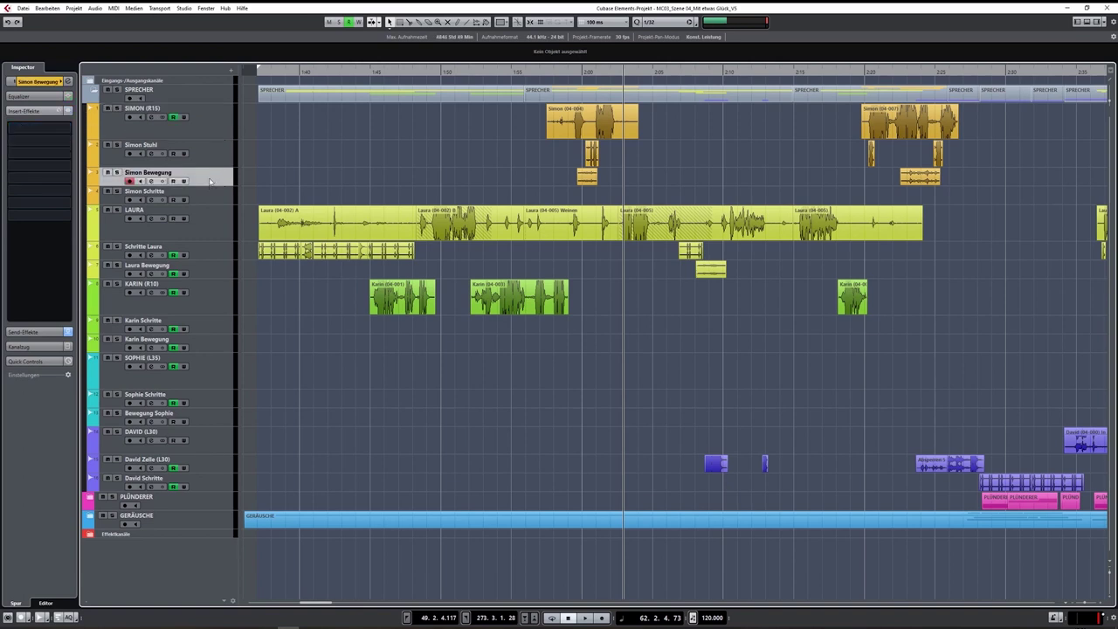
pyautogui.keyDown('ctrl'); pyautogui.click(211, 195); pyautogui.keyUp('ctrl')
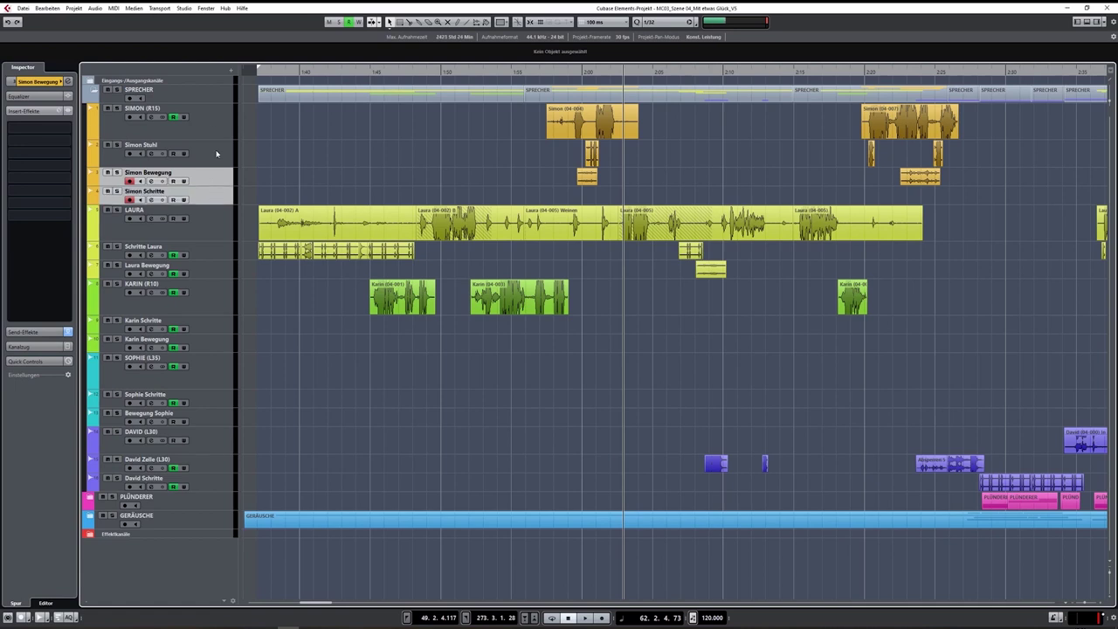
pyautogui.keyDown('ctrl'); pyautogui.click(209, 116); pyautogui.keyUp('ctrl')
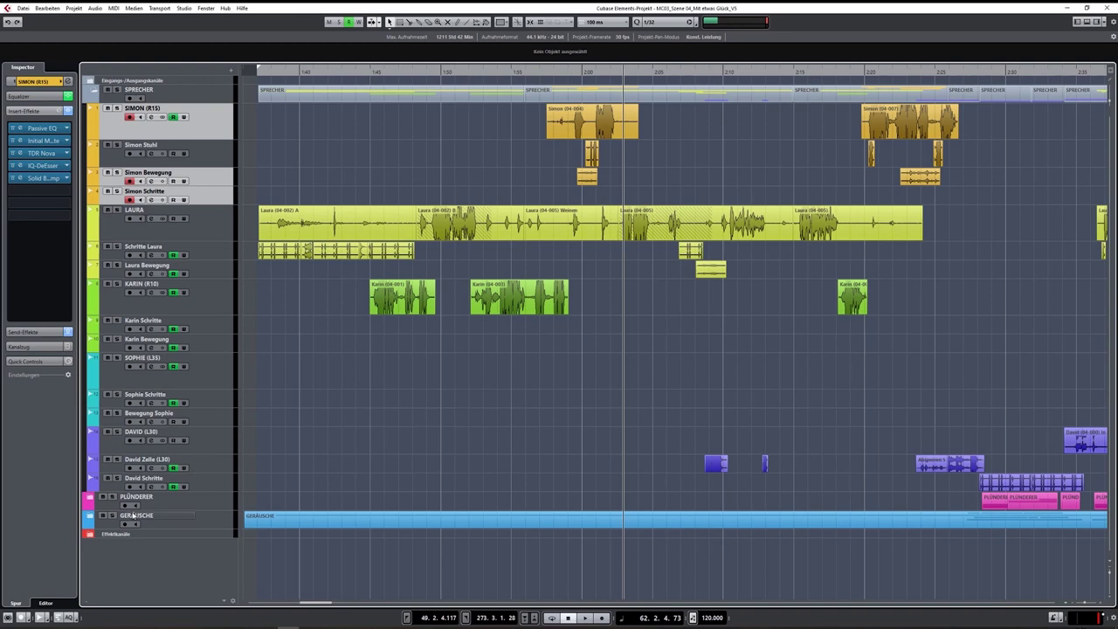
# Expand the GERÄUSCHE folder track and look through the noise tracks inside it.
pyautogui.click(91, 517)
pyautogui.scroll(-2, 327, 410)
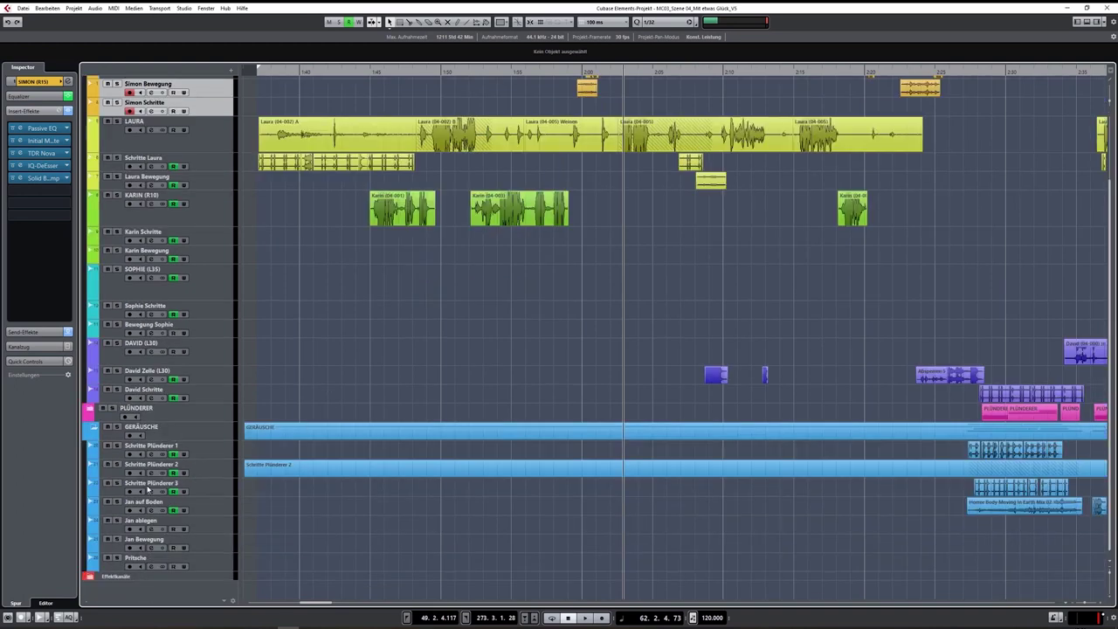
pyautogui.scroll(2, 258, 74)
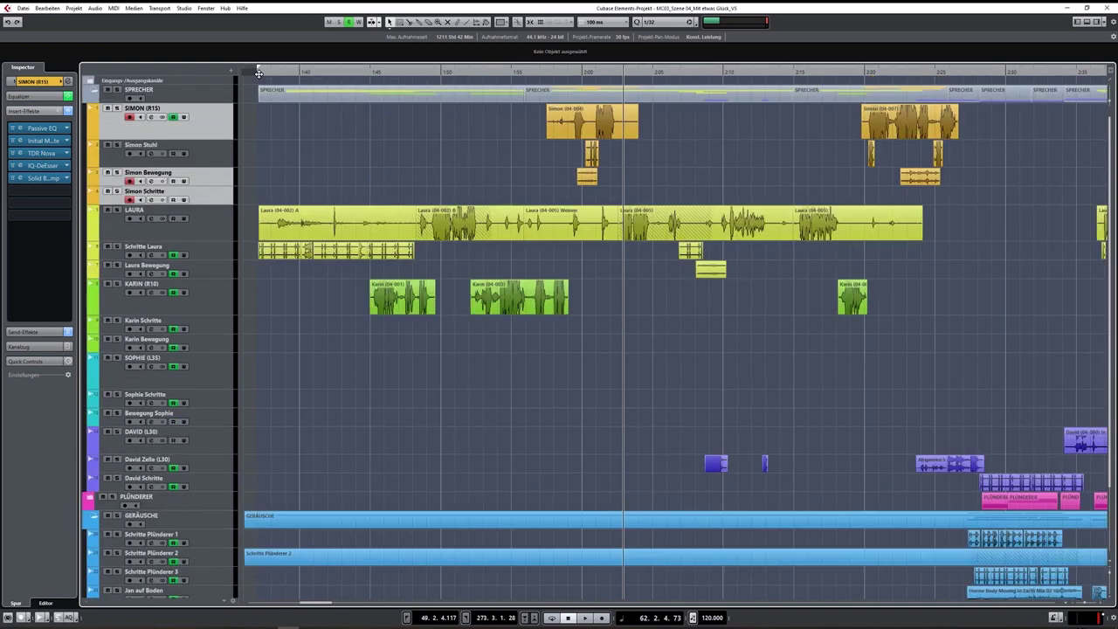
# Select the Simon (04-007) audio event, play the scene from about 1:37, and stop playback.
pyautogui.click(940, 129)
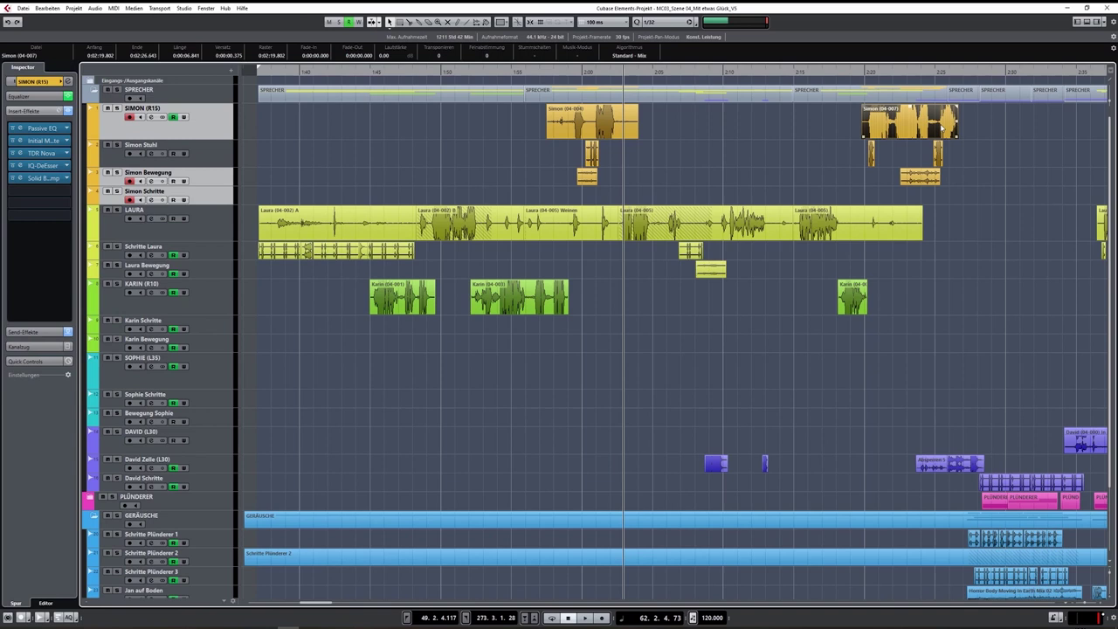
pyautogui.click(259, 74)
pyautogui.press('space')
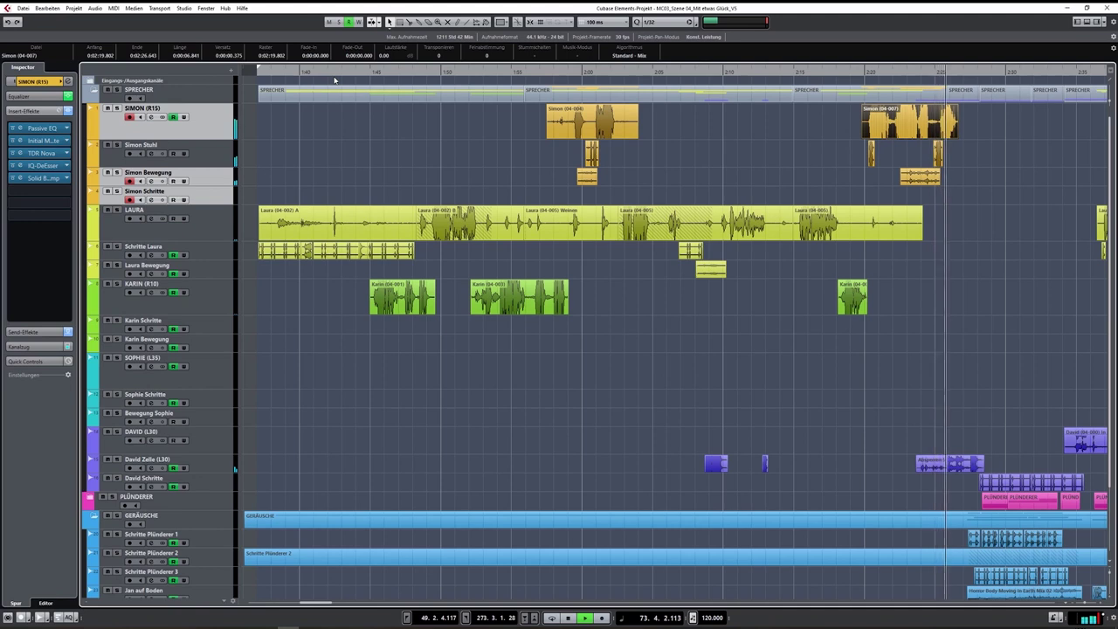
pyautogui.press('space')
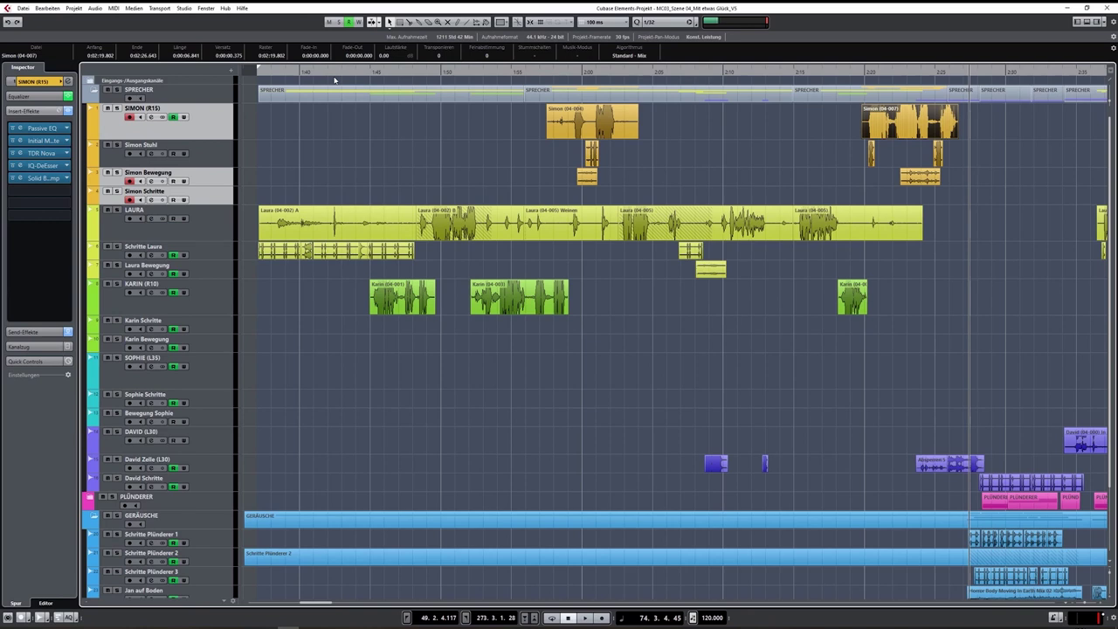
# Select the Karin (04-001) audio event on the KARIN (R10) track.
pyautogui.click(571, 116)
pyautogui.click(420, 293)
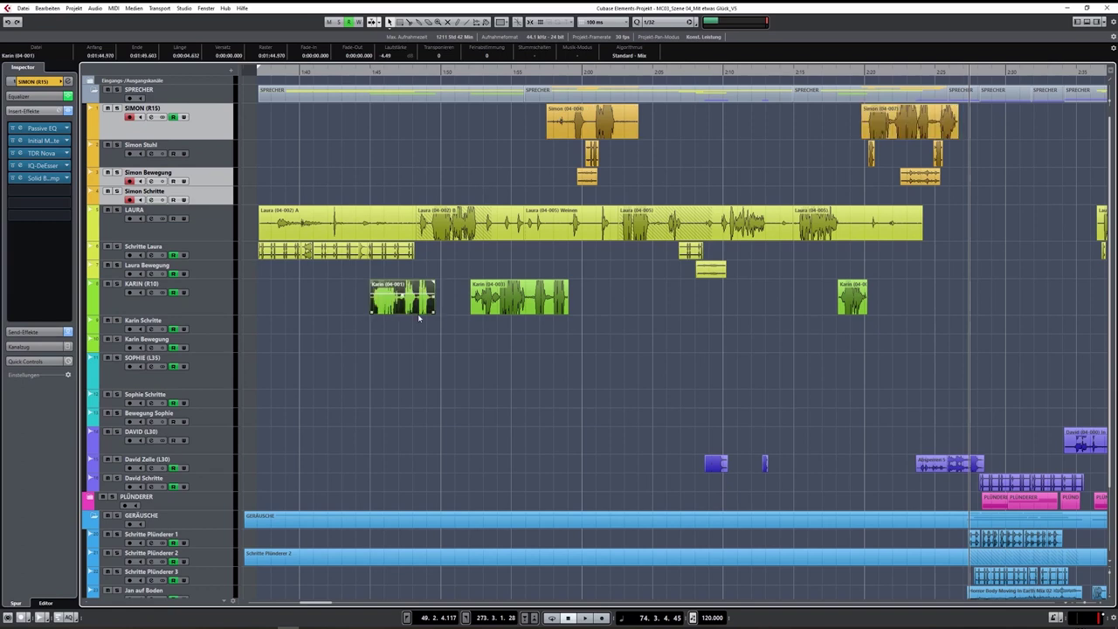
# Select the Laura (04-002) B, Karin (04-003) and Laura (04-005) Weinen events one after another, ending on Karin (04-001).
pyautogui.click(432, 228)
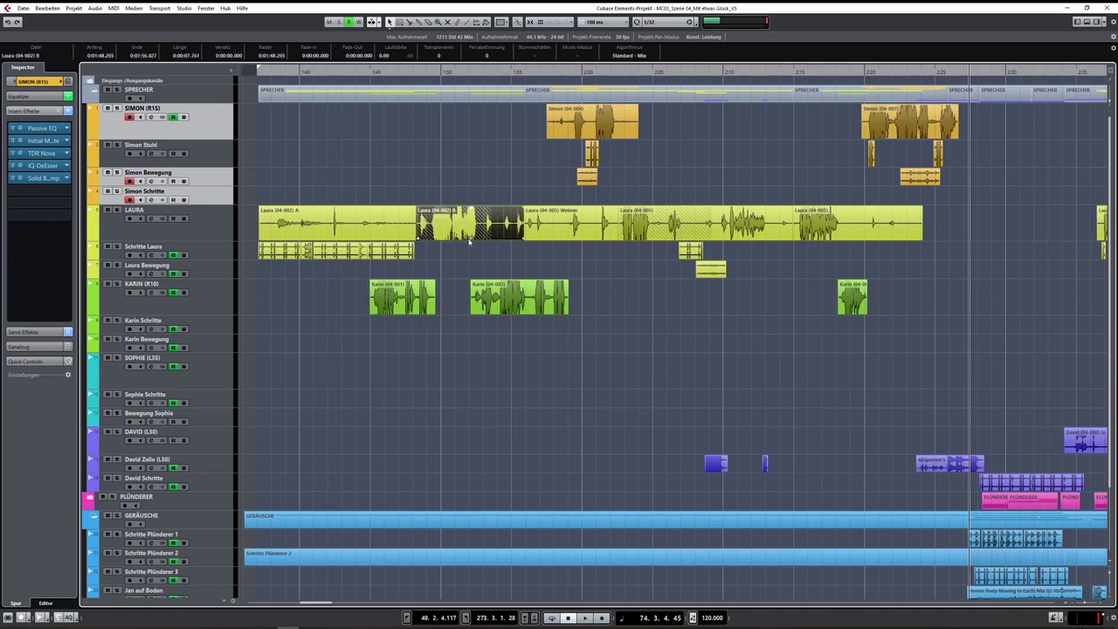
pyautogui.click(491, 293)
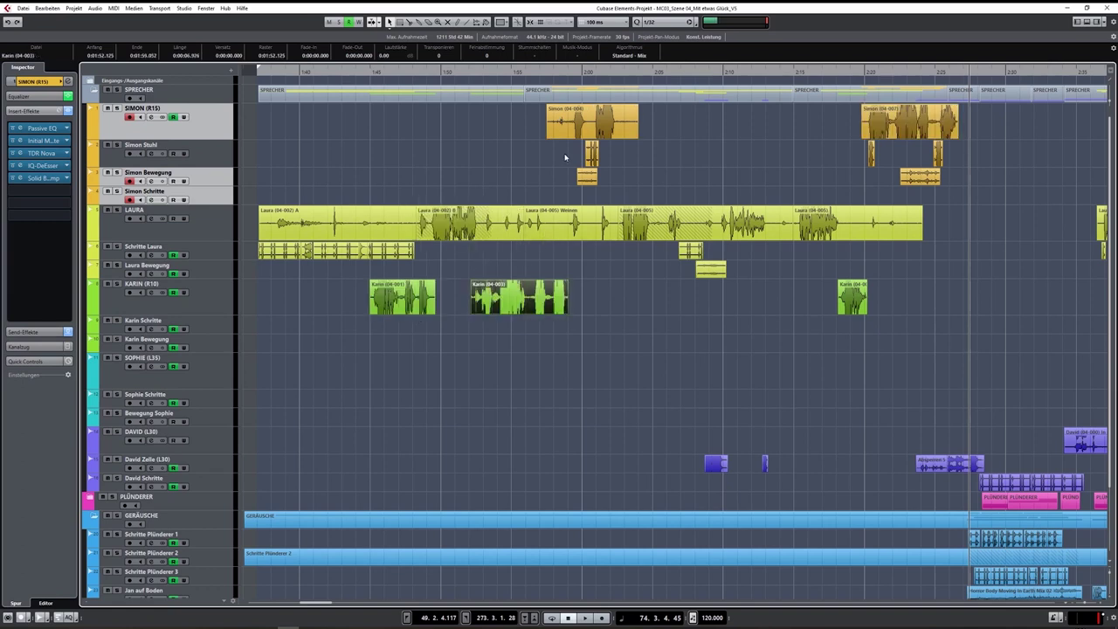
pyautogui.click(565, 125)
pyautogui.click(559, 236)
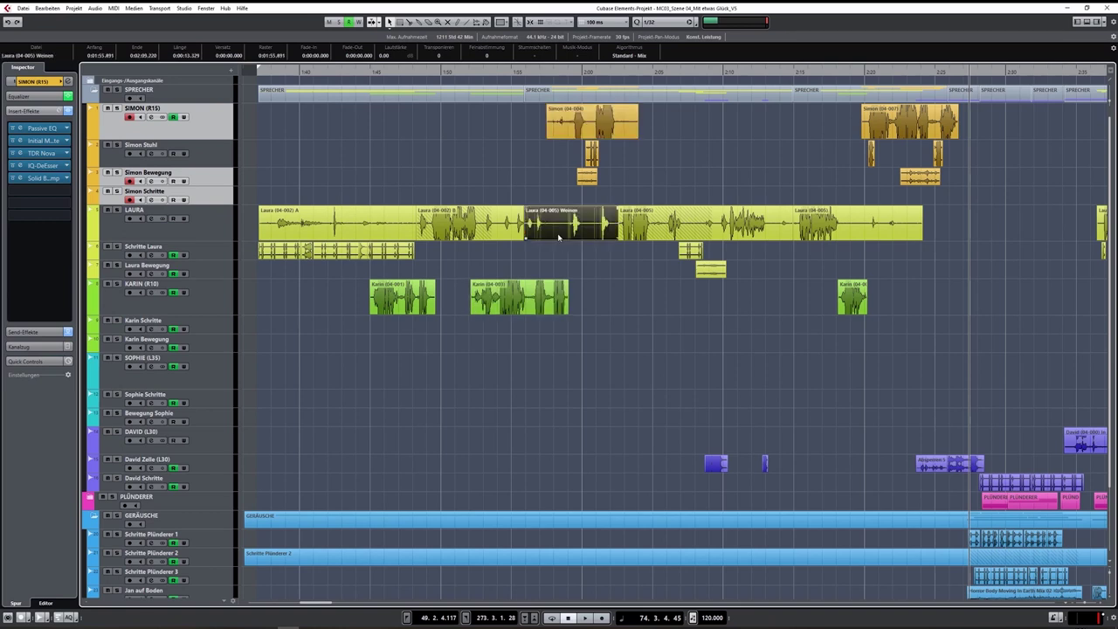
pyautogui.click(393, 297)
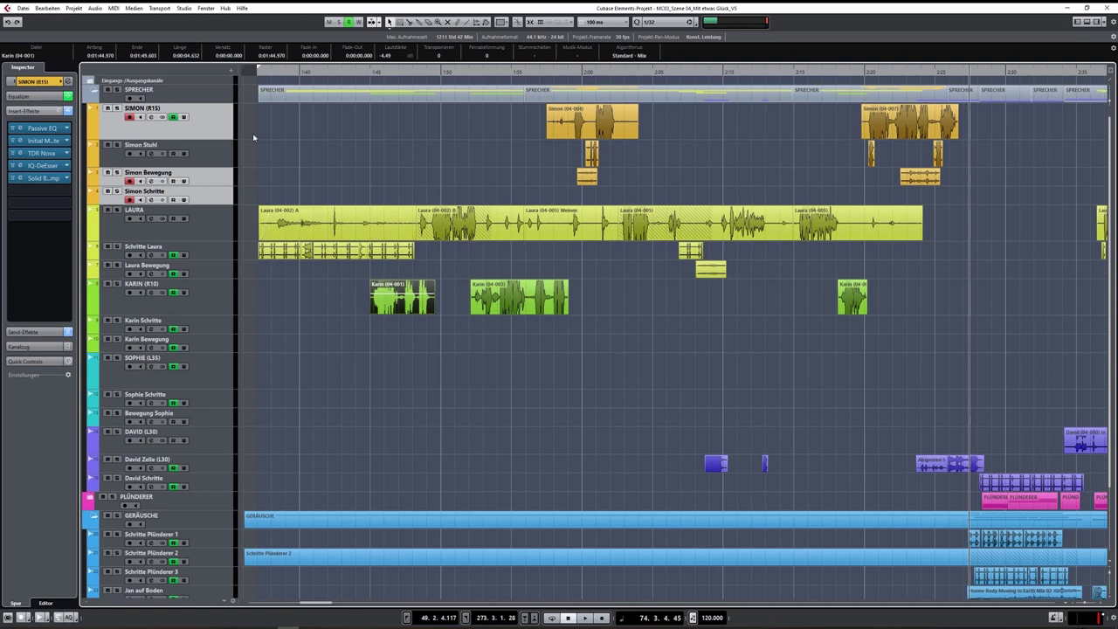
# Solo the SIMON (R15), LAURA and KARIN (R10) tracks, play the dialogue from about 1:45, and stop playback.
pyautogui.click(117, 108)
pyautogui.click(117, 209)
pyautogui.click(117, 284)
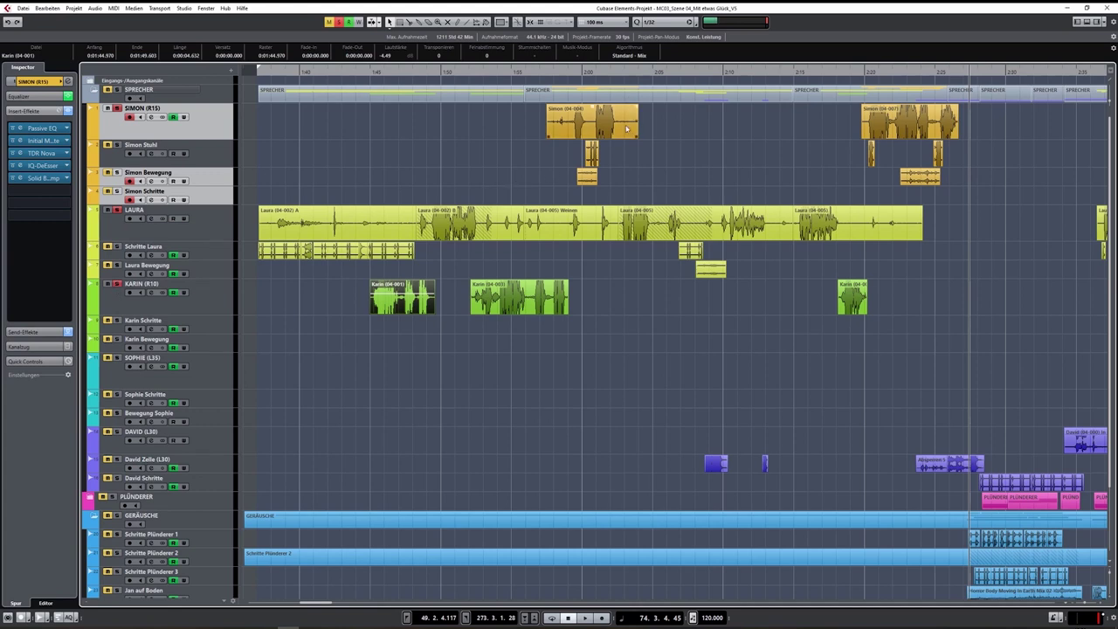
pyautogui.click(373, 71)
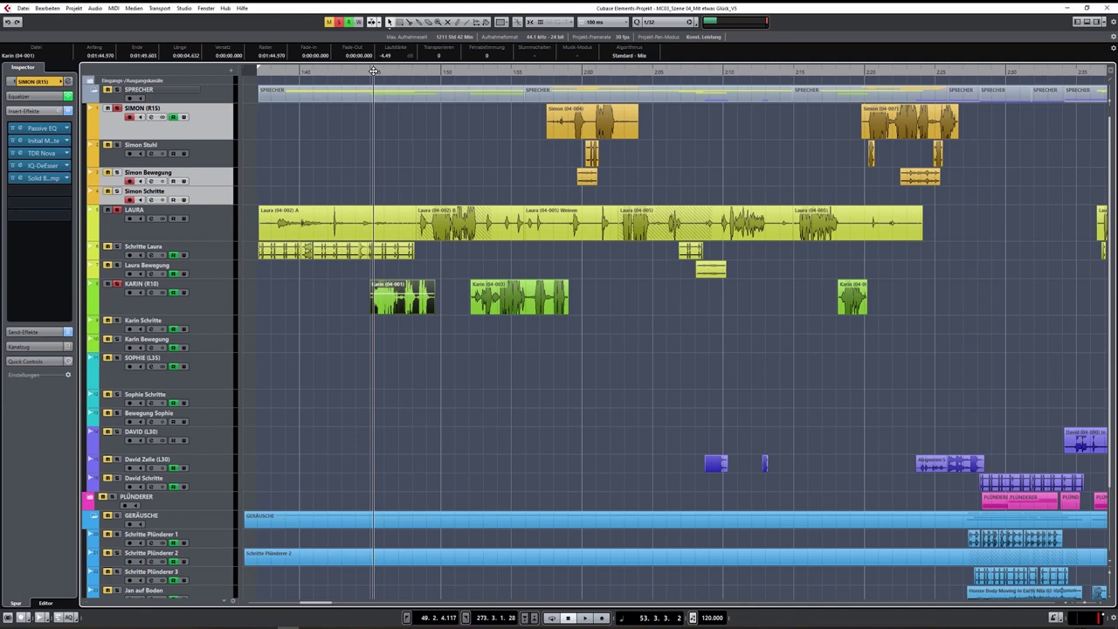
pyautogui.press('space')
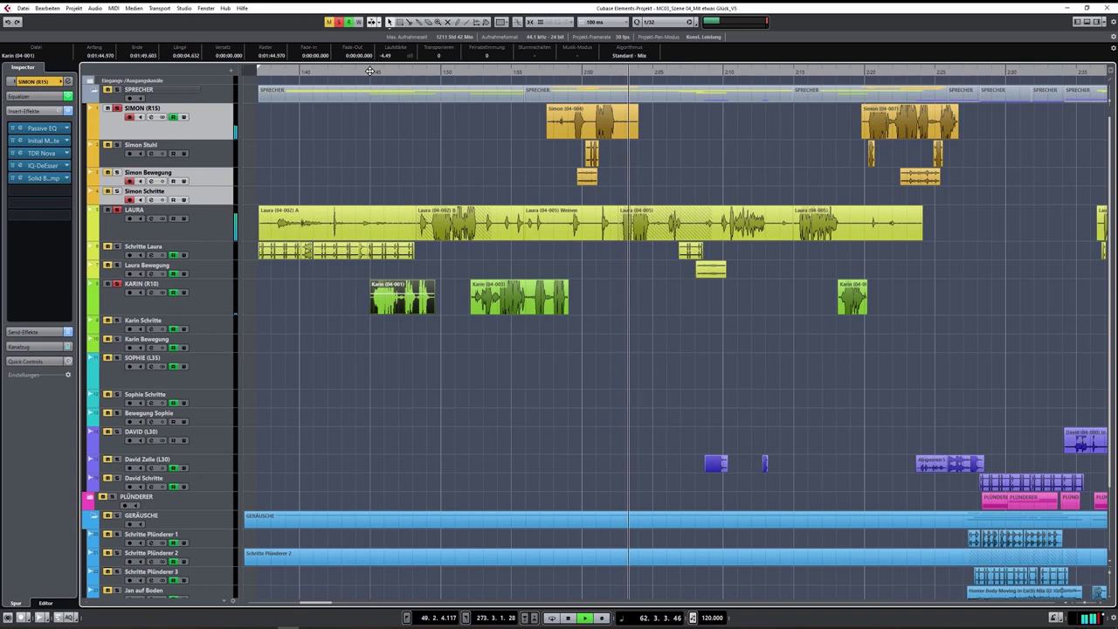
pyautogui.press('space')
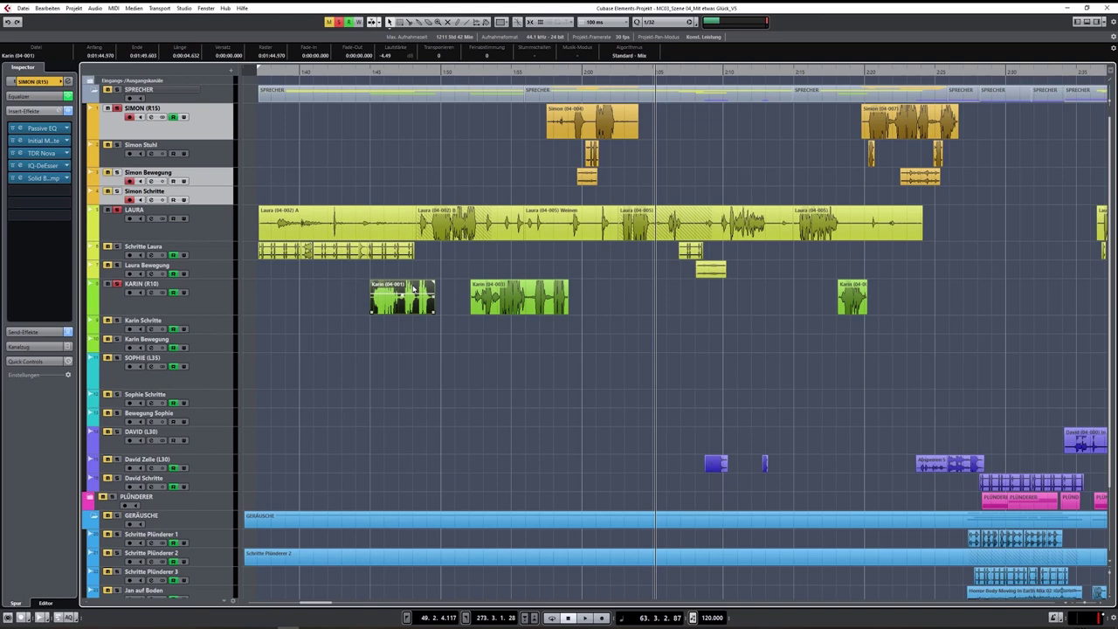
# Move Karin (04-001) earlier and Karin (04-003), the Simon event near 2:00 and Laura (04-005) later, and play the spaced-out dialogue.
pyautogui.moveTo(414, 289); pyautogui.dragTo(396, 289)
pyautogui.moveTo(504, 293); pyautogui.dragTo(525, 295)
pyautogui.moveTo(611, 128); pyautogui.dragTo(648, 129)
pyautogui.moveTo(631, 217); pyautogui.dragTo(675, 216)
pyautogui.click(356, 71)
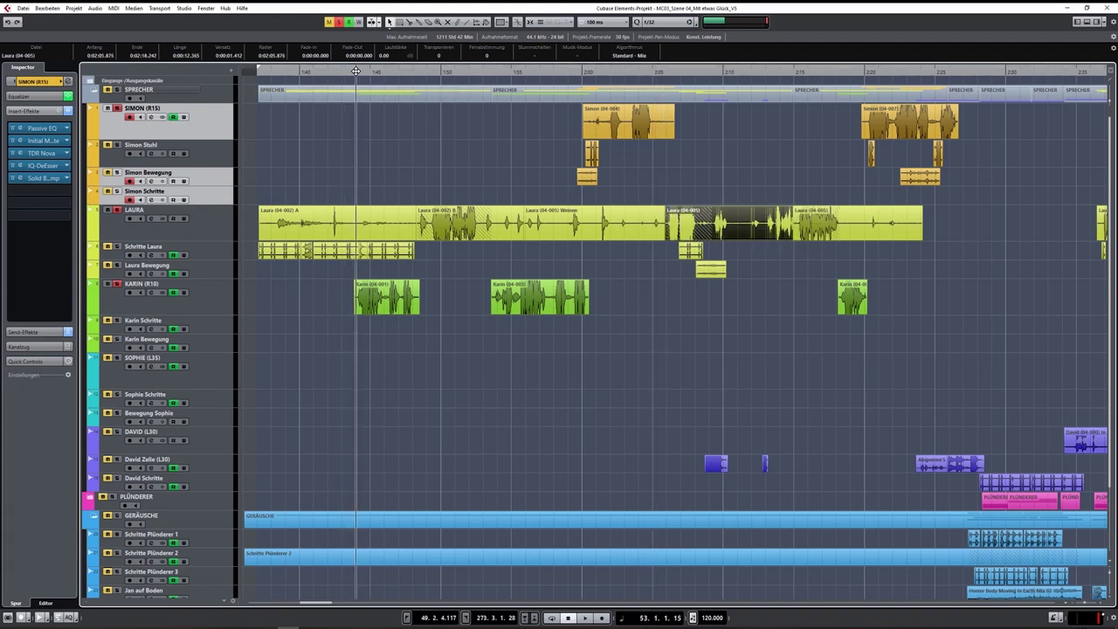
pyautogui.press('space')
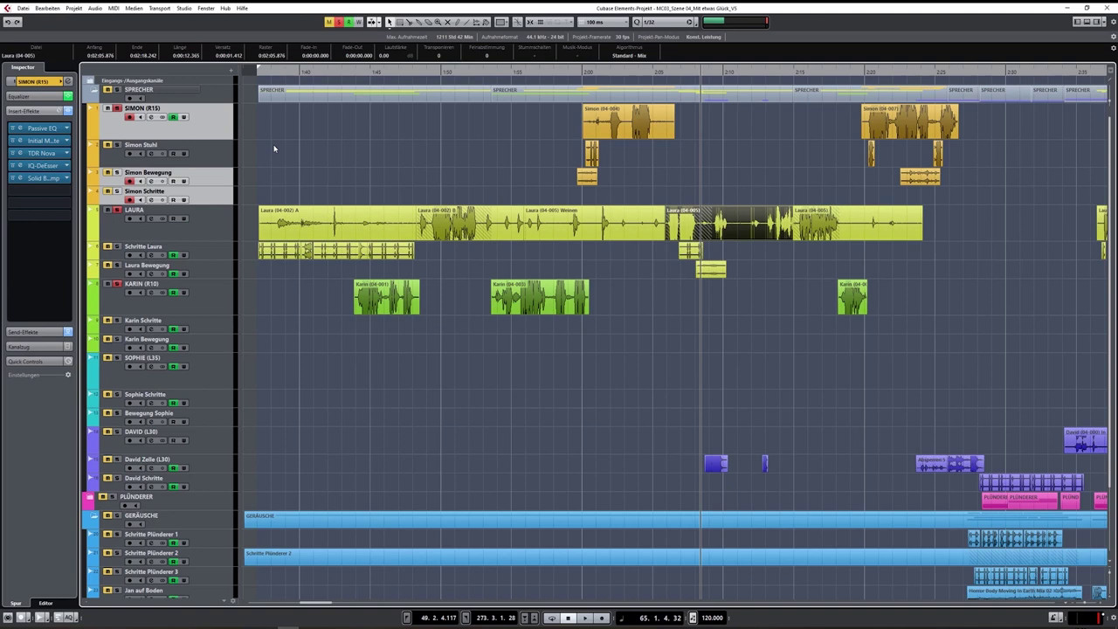
# Undo the four event moves that lengthened the pauses in the dialogue.
pyautogui.hotkey('ctrl', 'z')
pyautogui.hotkey('ctrl', 'z')
pyautogui.hotkey('ctrl', 'z')
pyautogui.hotkey('ctrl', 'z')
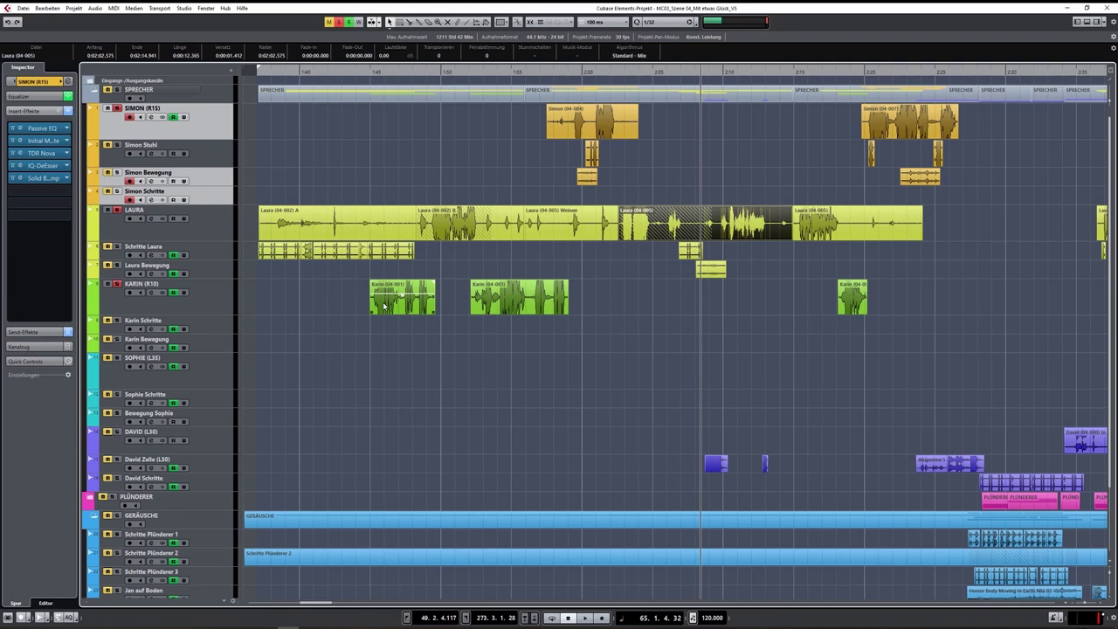
# Move Karin (04-001) slightly later, and Karin (04-003), the Simon event near 2:00 and Laura (04-005) earlier to tighten the dialogue.
pyautogui.moveTo(385, 305); pyautogui.dragTo(393, 305)
pyautogui.moveTo(494, 297); pyautogui.dragTo(482, 297)
pyautogui.moveTo(577, 140); pyautogui.dragTo(575, 123)
pyautogui.click(548, 81)
pyautogui.click(551, 69)
pyautogui.click(583, 70)
pyautogui.moveTo(643, 218); pyautogui.dragTo(629, 218)
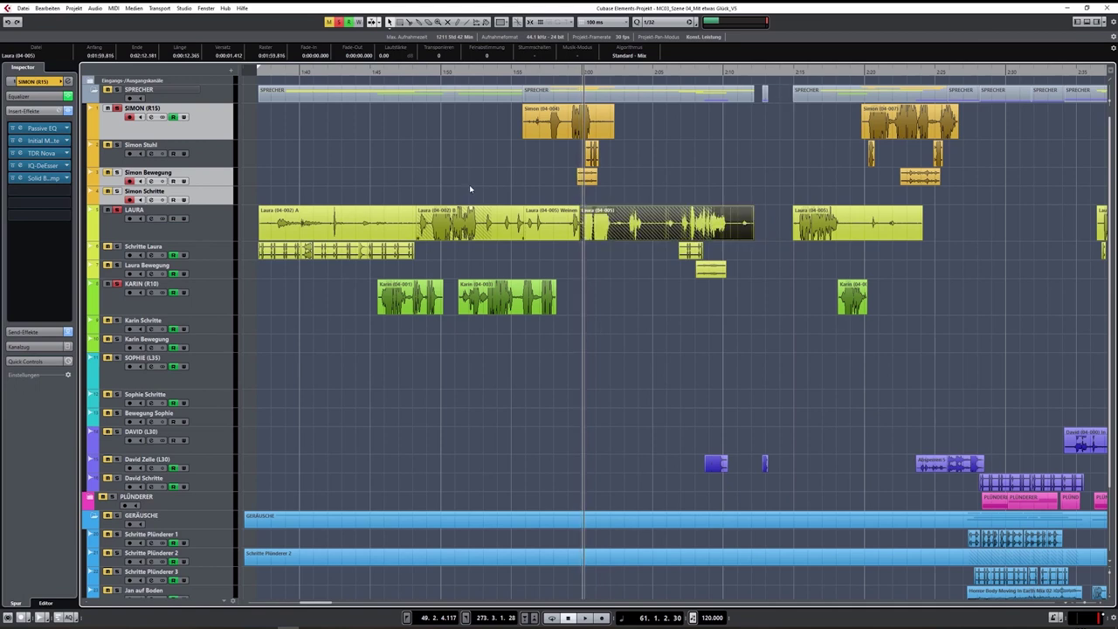
# Play the tightened dialogue from about 1:45 and stop playback.
pyautogui.click(377, 71)
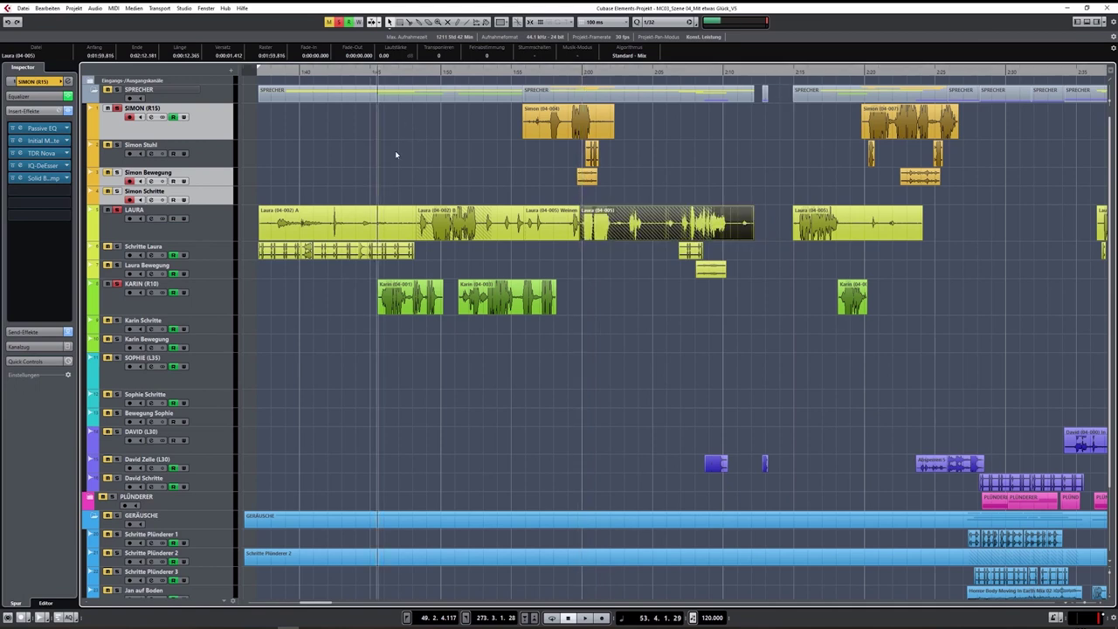
pyautogui.press('space')
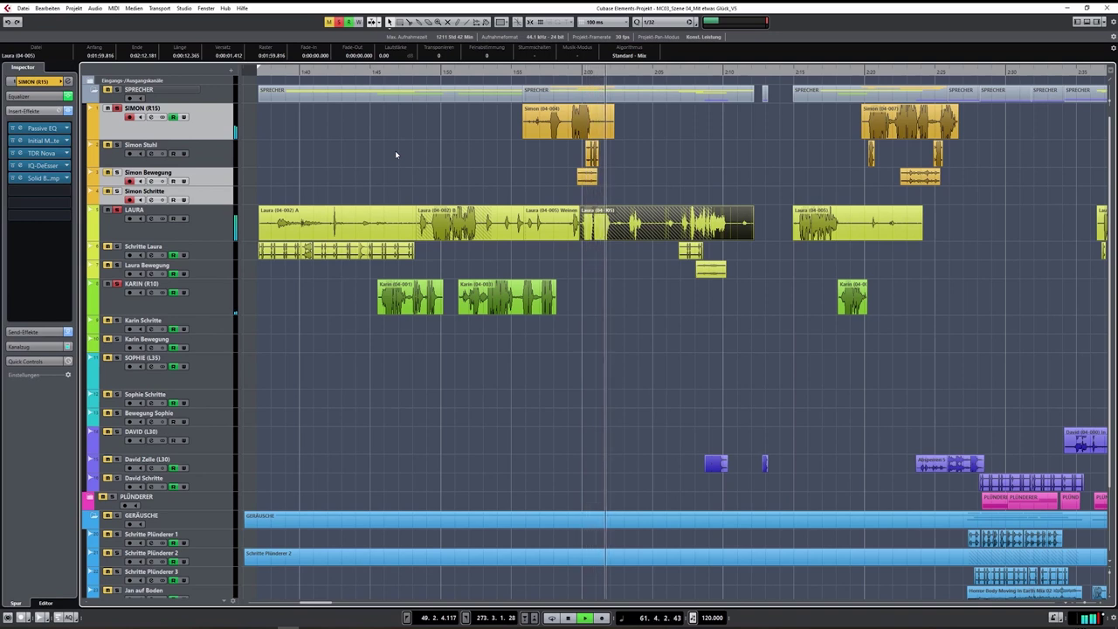
pyautogui.press('space')
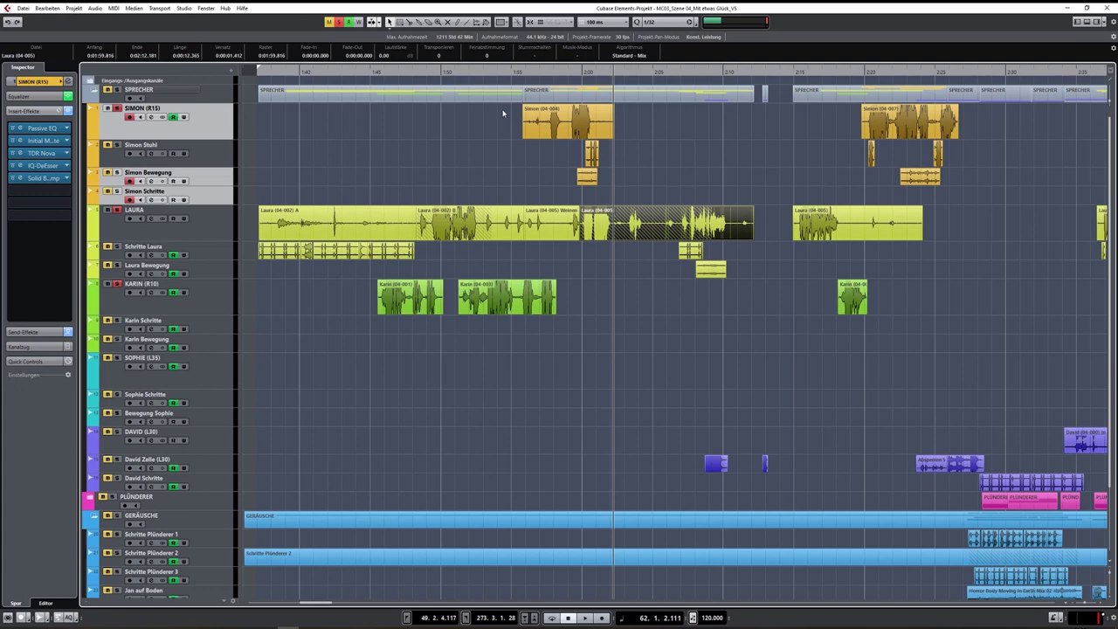
# Undo the event moves that shortened the pauses between the voices.
pyautogui.hotkey('ctrl', 'z')
pyautogui.hotkey('ctrl', 'z')
pyautogui.hotkey('ctrl', 'z')
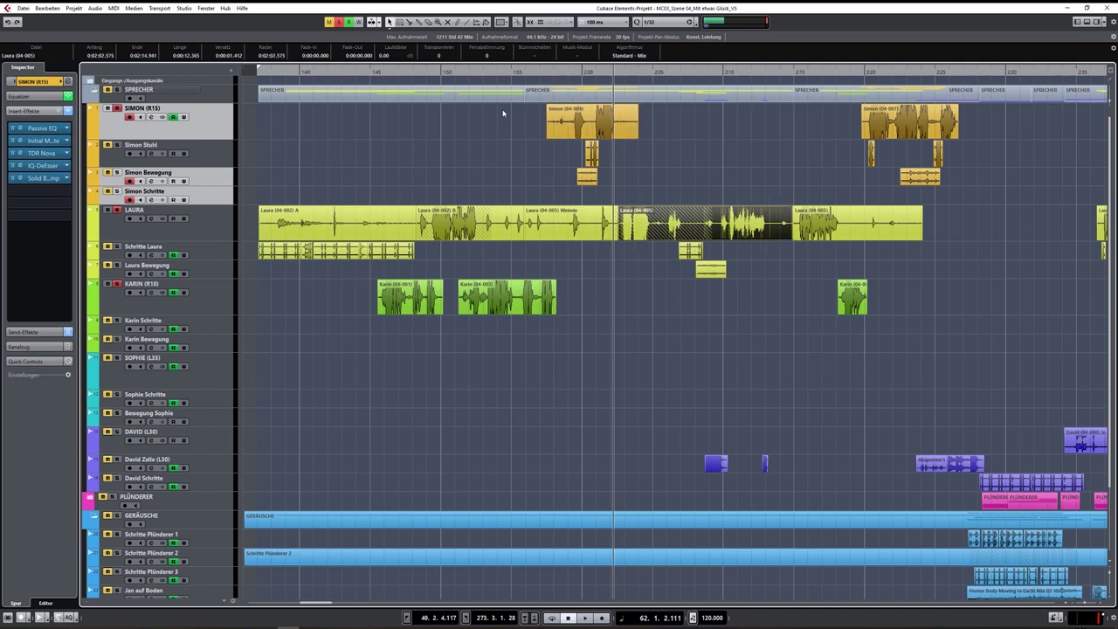
pyautogui.hotkey('ctrl', 'z')
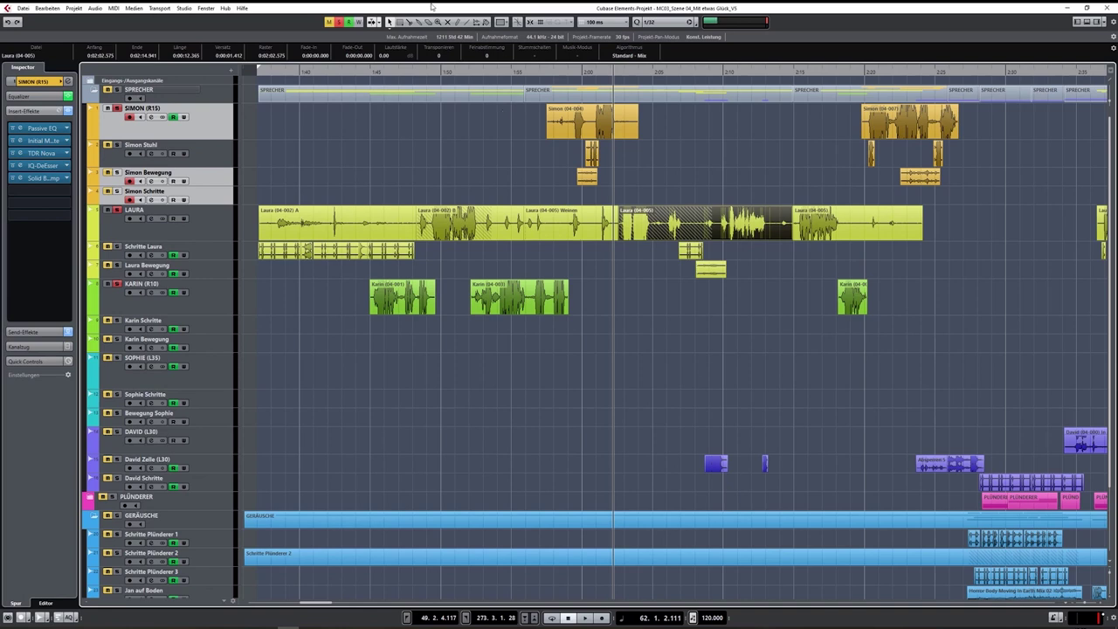
# Play the scene from about 2:20 through the Karin (04-009) event and stop playback.
pyautogui.hscroll(1, 800, 252)
pyautogui.scroll(-3, 670, 281)
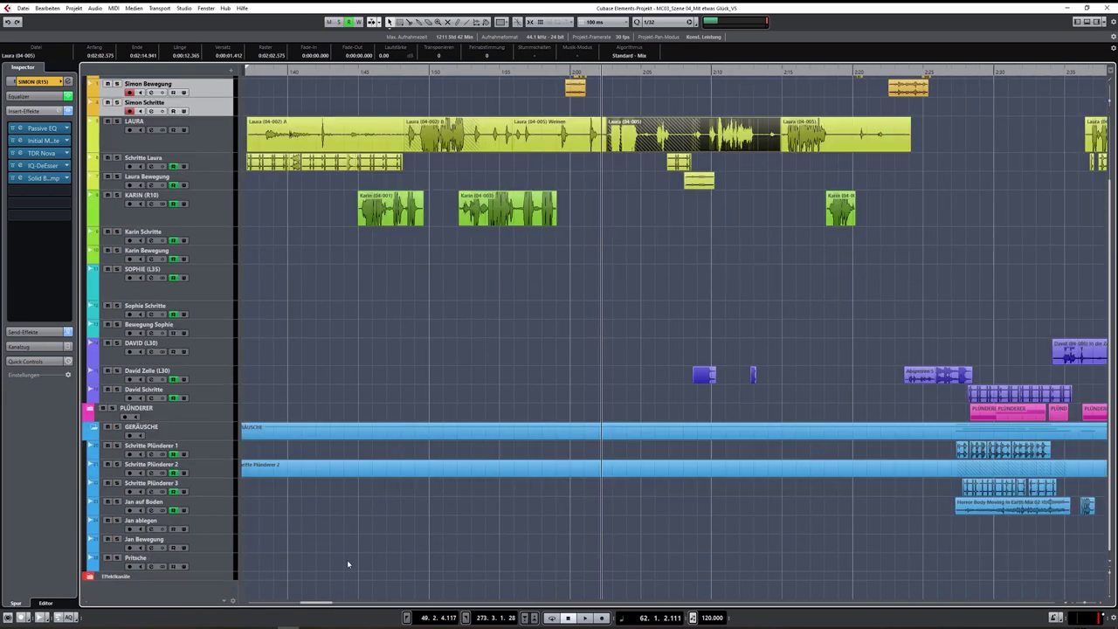
pyautogui.moveTo(313, 604); pyautogui.dragTo(330, 604)
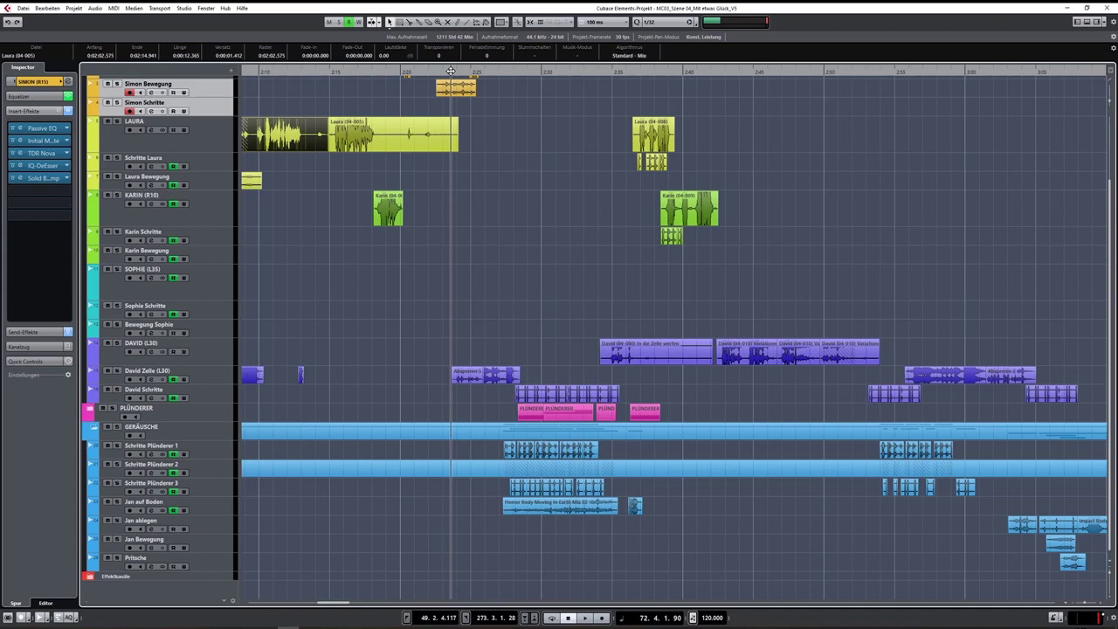
pyautogui.scroll(3, 451, 71)
pyautogui.click(404, 71)
pyautogui.scroll(-3, 492, 147)
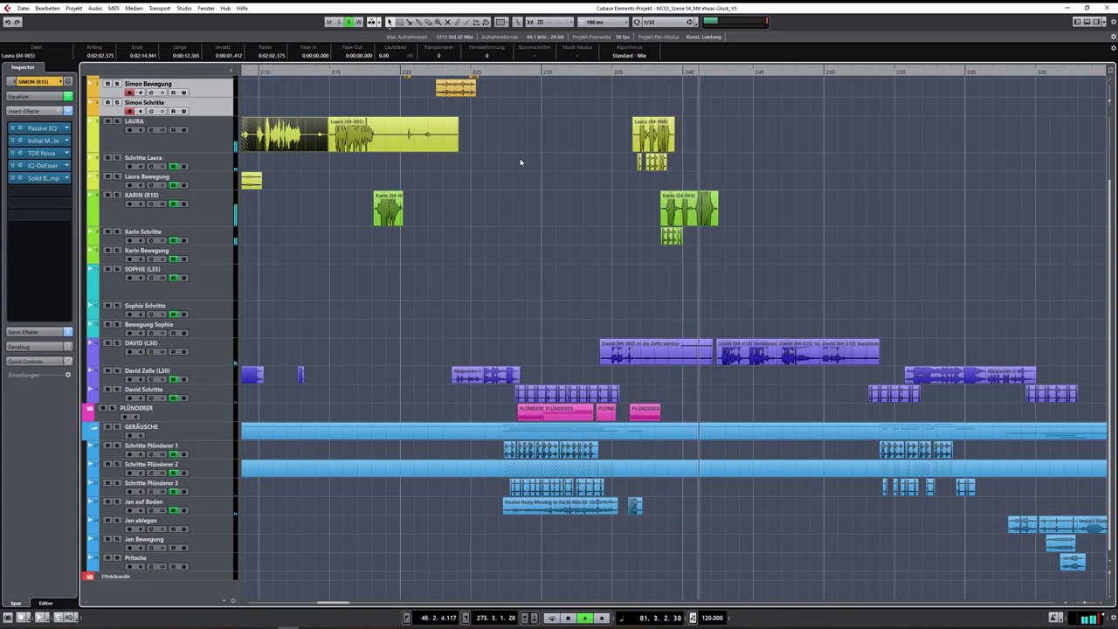
pyautogui.press('space')
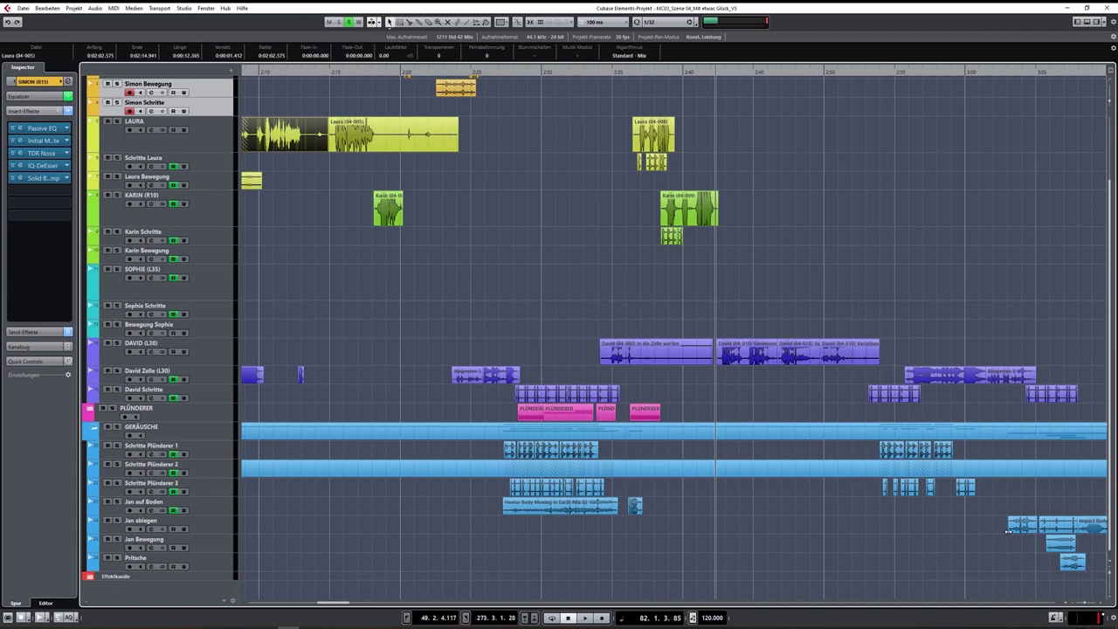
# Select the GERÄUSCHE folder track, collapse it, and expand it again to view its noise tracks.
pyautogui.click(1087, 605)
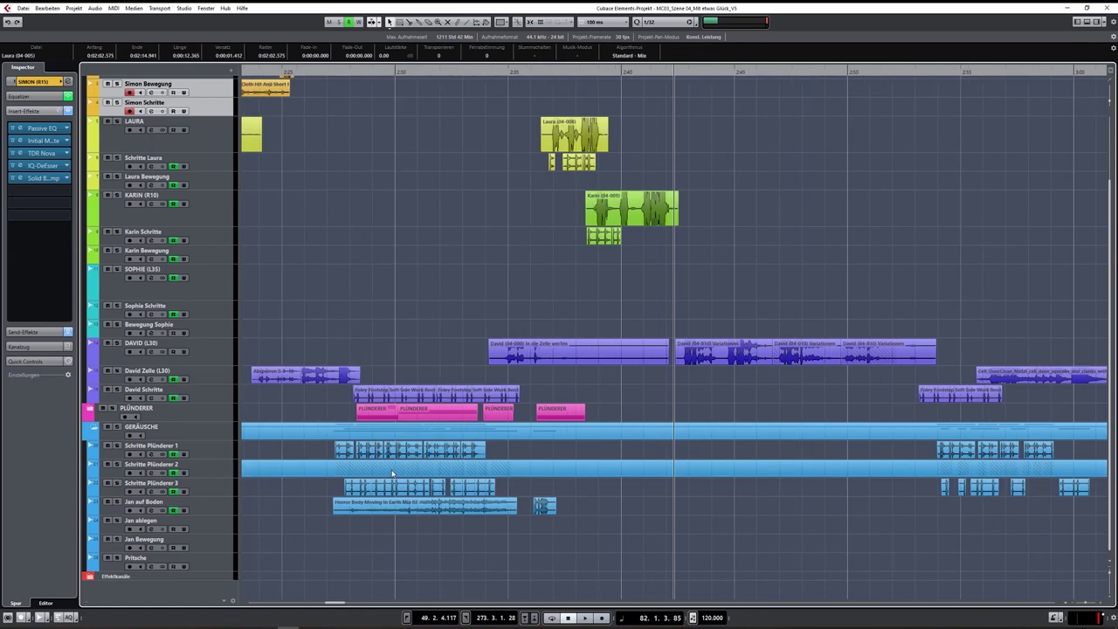
pyautogui.click(206, 434)
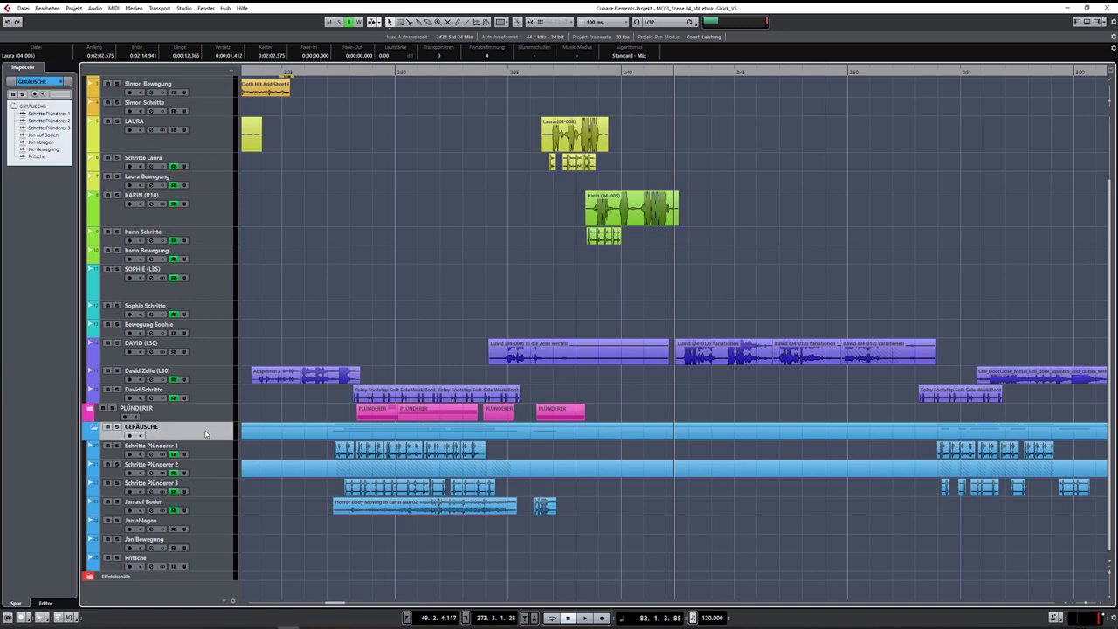
pyautogui.click(92, 427)
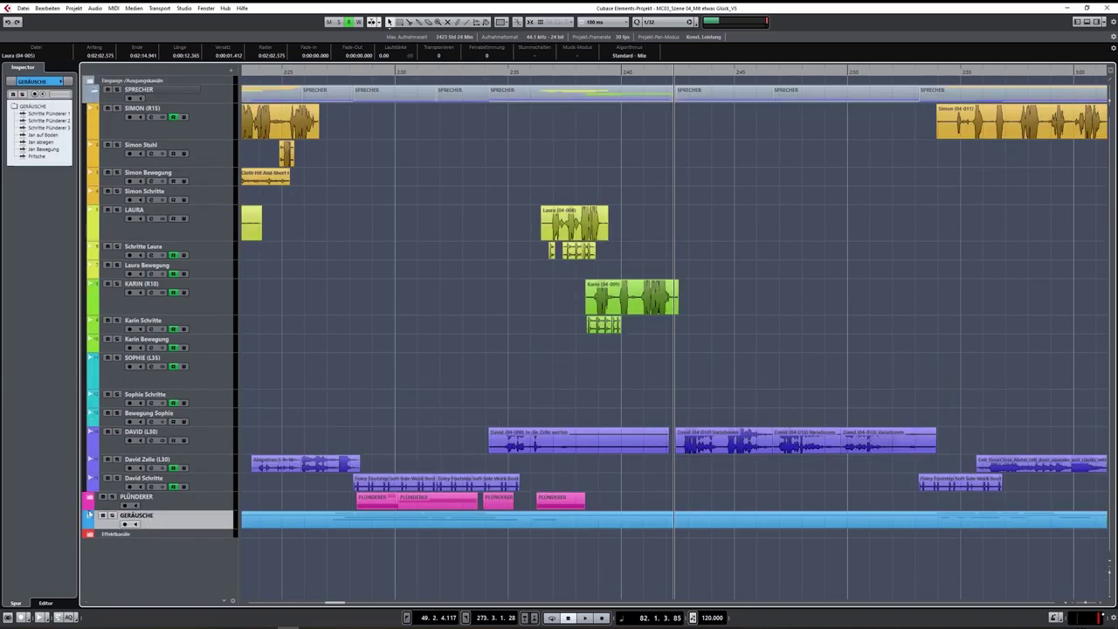
pyautogui.click(89, 514)
pyautogui.scroll(-2, 262, 432)
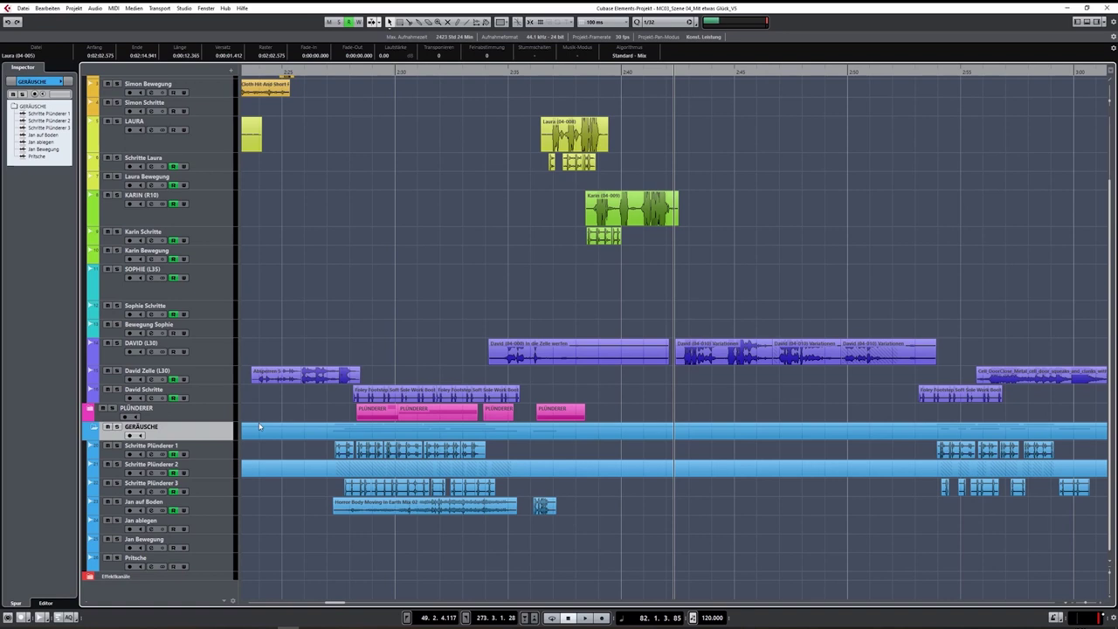
# Move the long part covering the footsteps on Schritte Plünderer 2 down to the Jan Bewegung track and delete it.
pyautogui.click(218, 450)
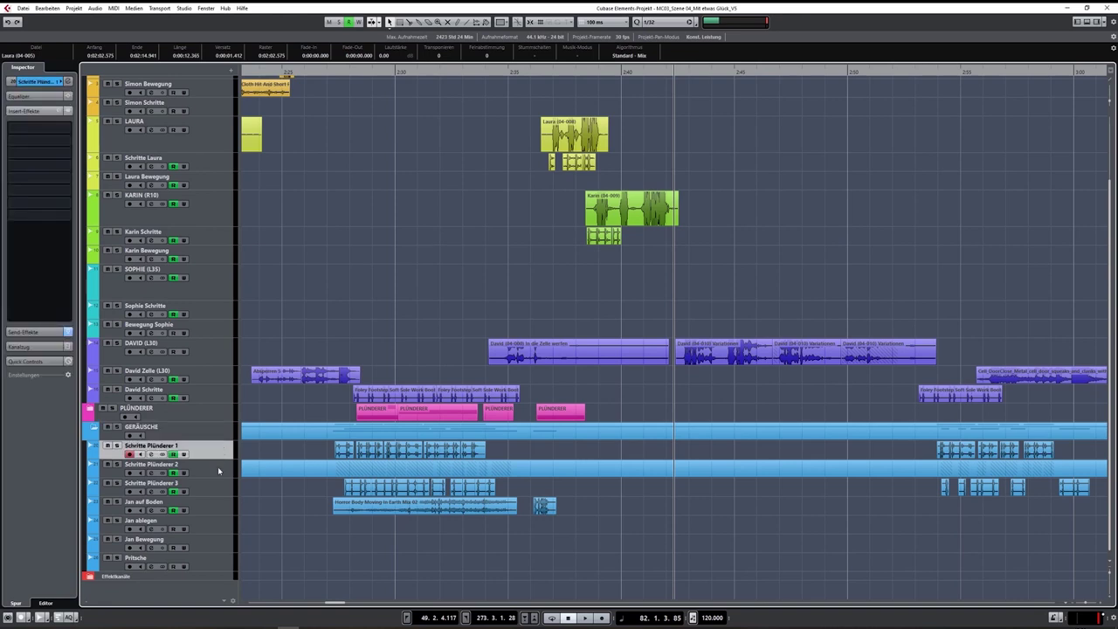
pyautogui.click(218, 466)
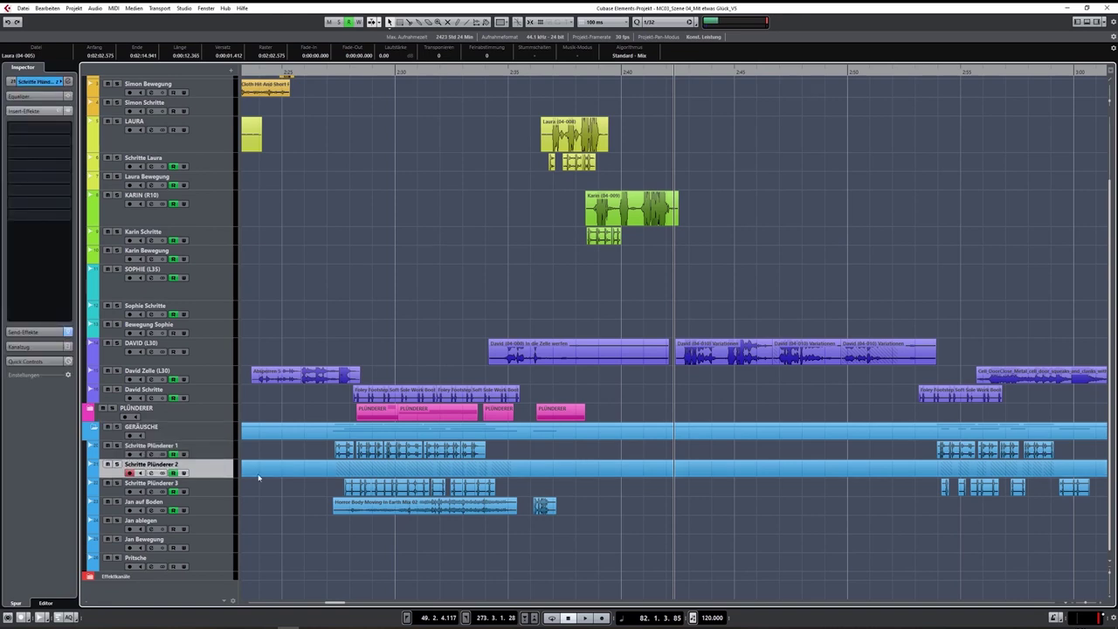
pyautogui.click(260, 476)
pyautogui.moveTo(293, 474); pyautogui.dragTo(297, 547)
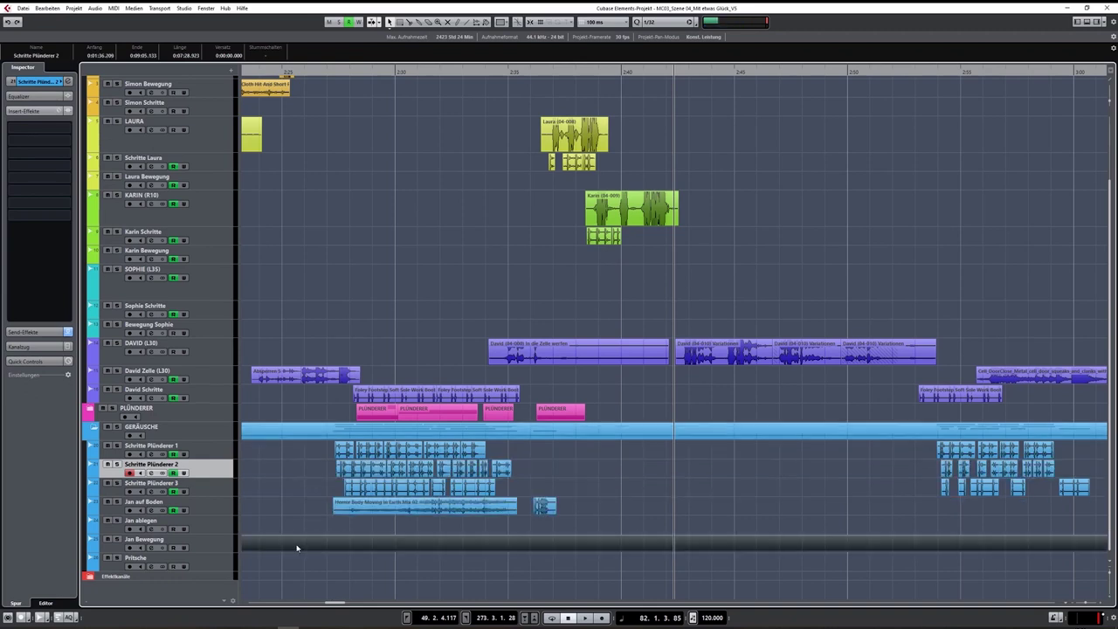
pyautogui.press('Delete')
# Show the volume and panning automation of Schritte Plünderer 1 and play the looters' footsteps from about 2:27.
pyautogui.click(331, 73)
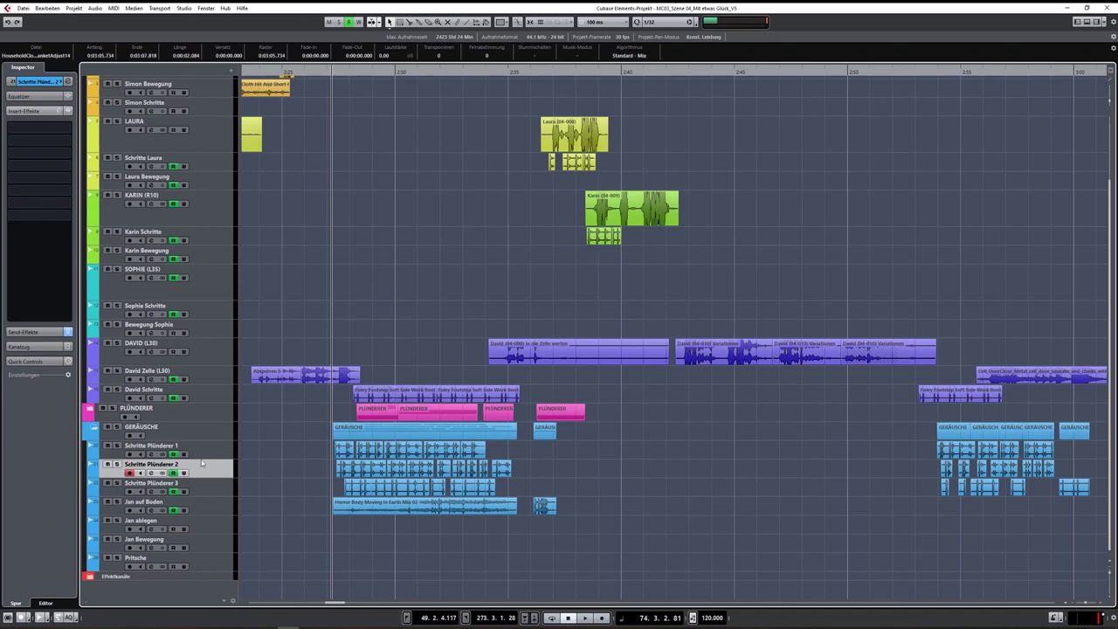
pyautogui.click(210, 452)
pyautogui.click(212, 468)
pyautogui.click(213, 486)
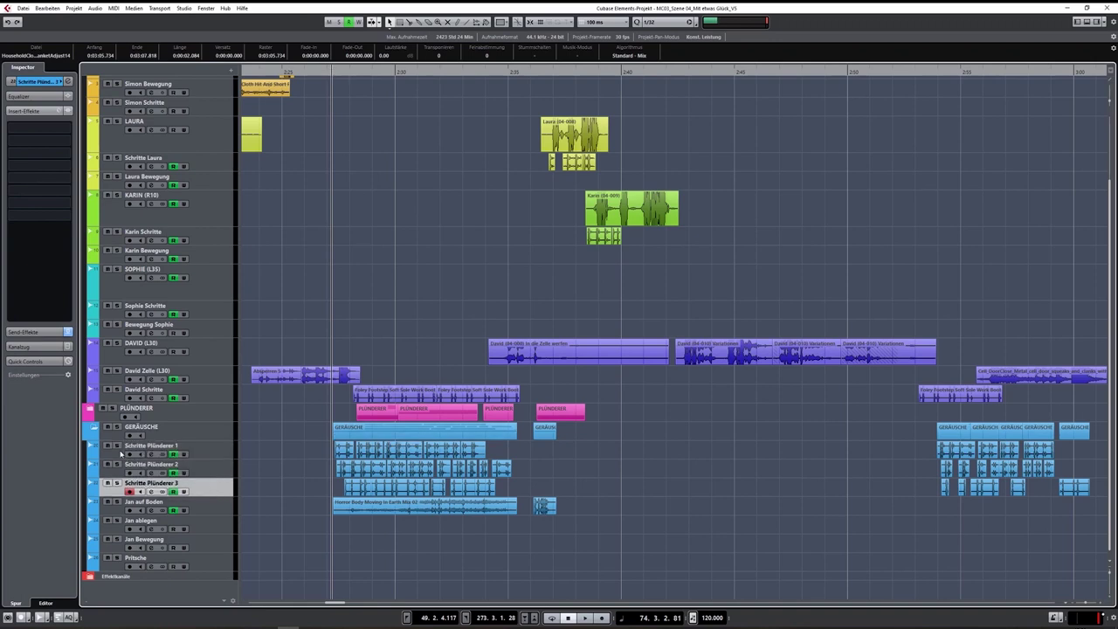
pyautogui.click(91, 455)
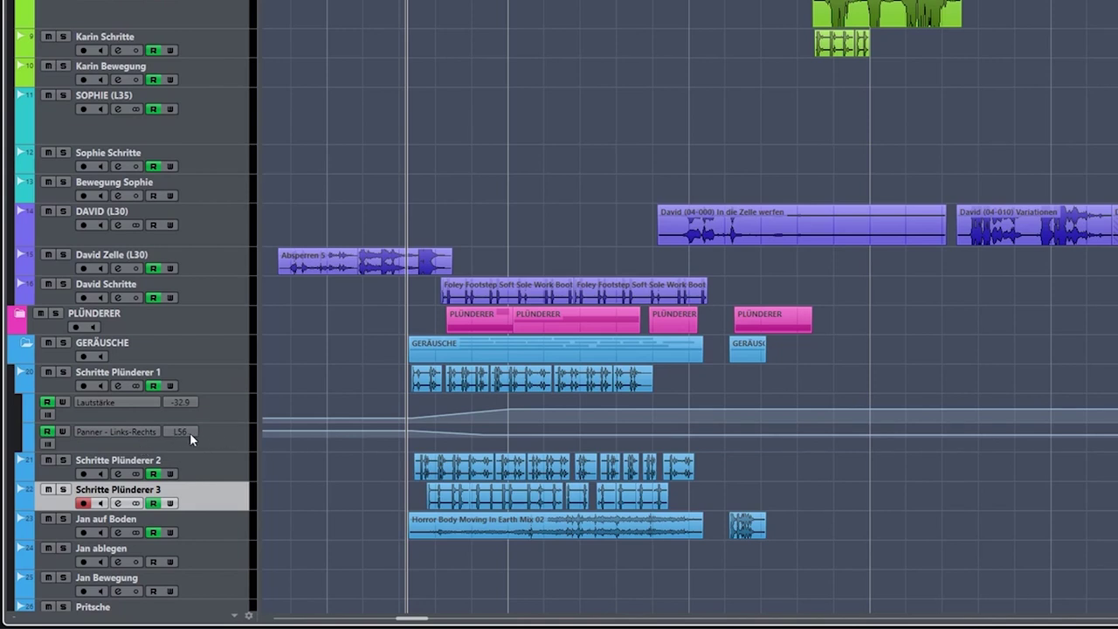
pyautogui.press('space')
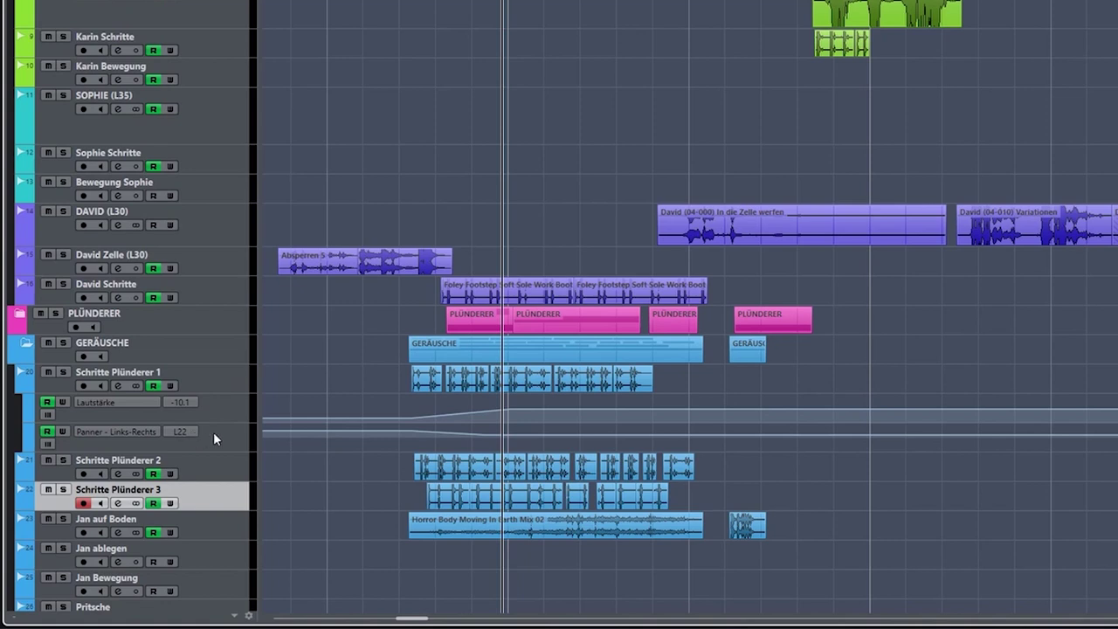
# View the Schritte Plünderer 2 automation, hide the lanes of both footstep tracks, and show the Jan auf Boden automation.
pyautogui.click(24, 477)
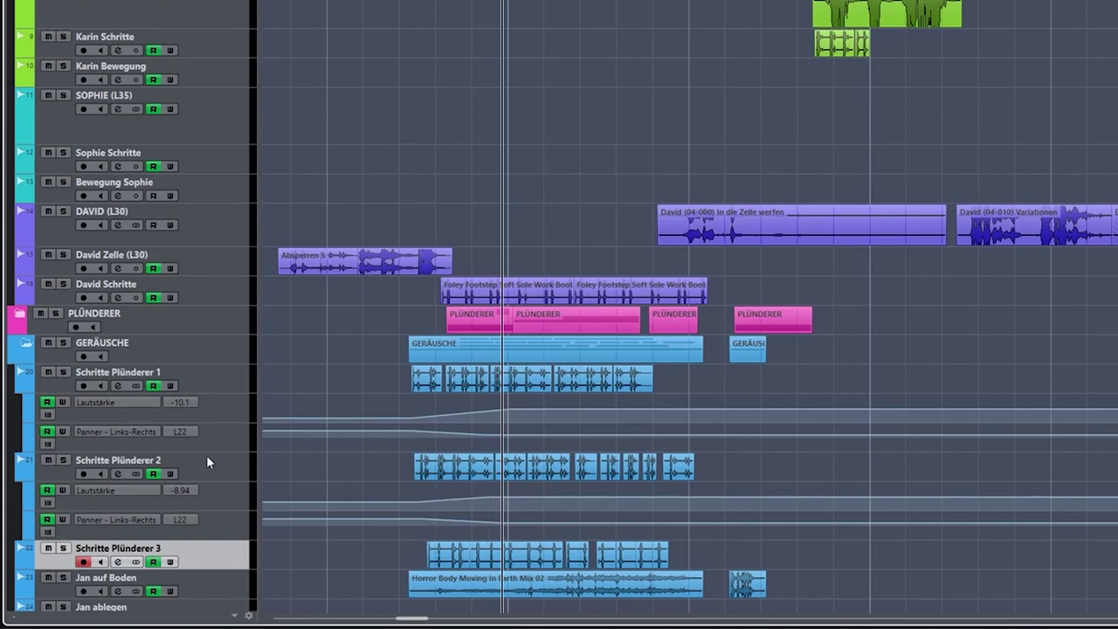
pyautogui.click(22, 476)
pyautogui.click(22, 387)
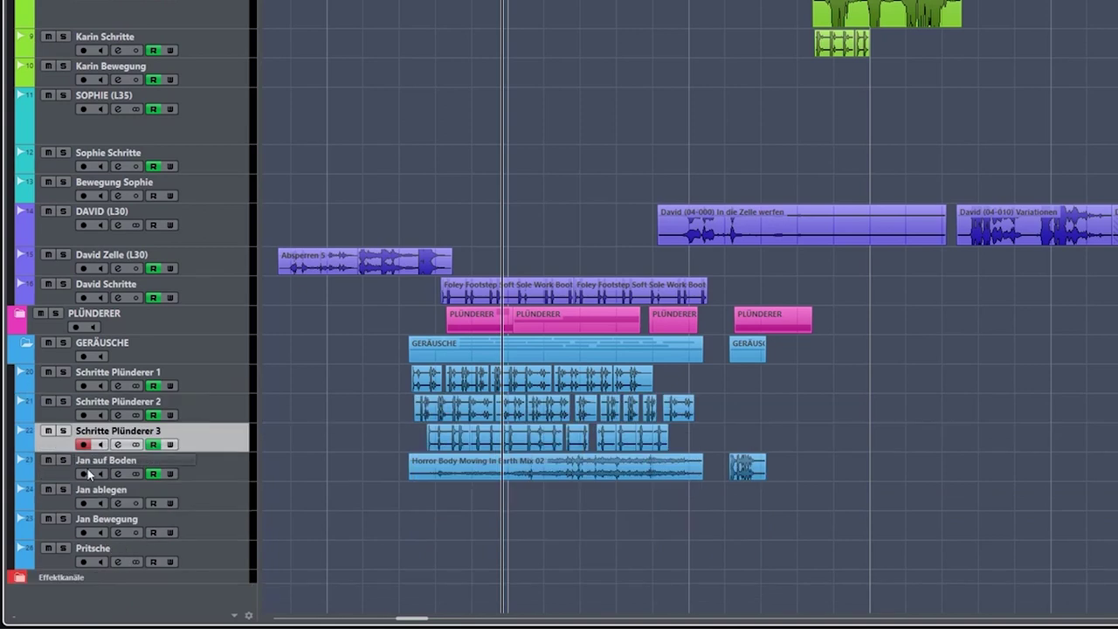
pyautogui.click(22, 476)
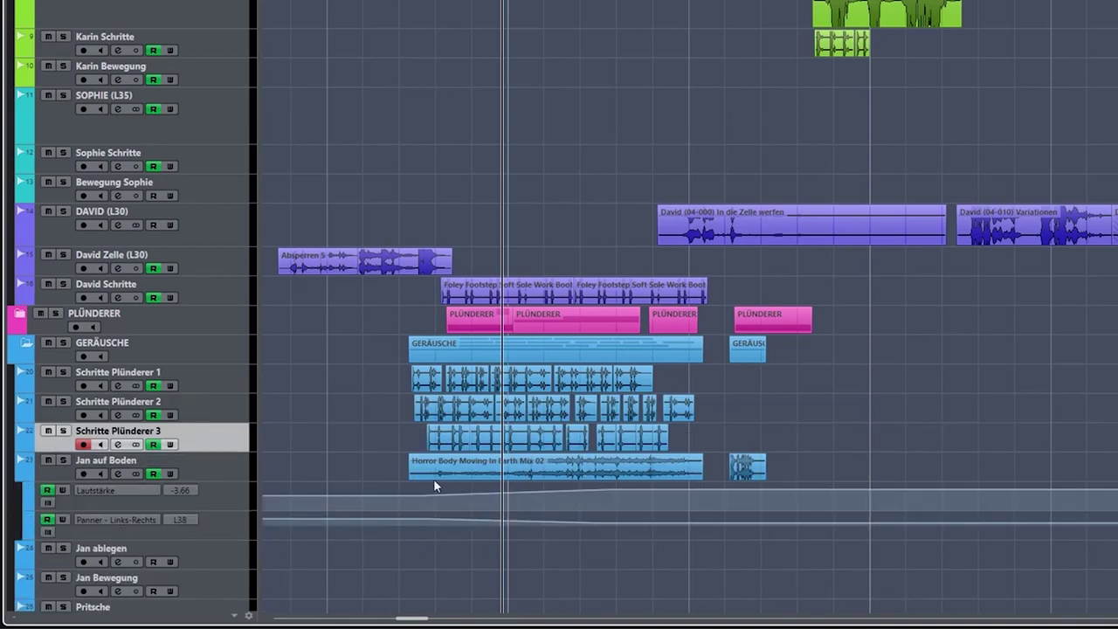
# Select the Horror Body Moving In Earth Mix 02 clip on Jan auf Boden and hide that track's automation lanes.
pyautogui.click(433, 478)
pyautogui.click(214, 469)
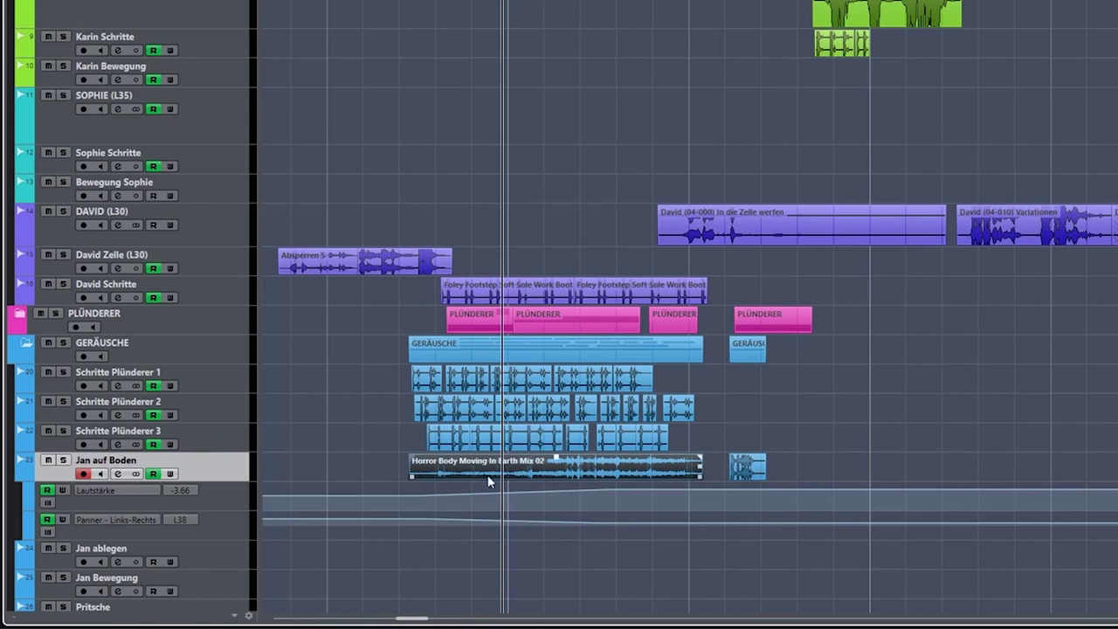
pyautogui.press('n')
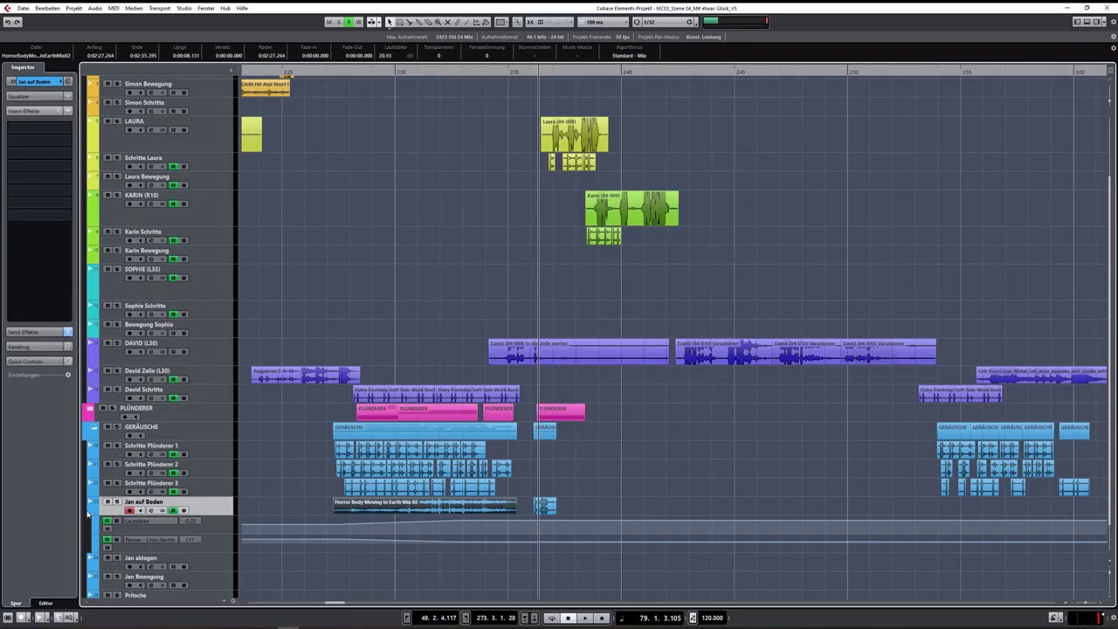
pyautogui.click(88, 514)
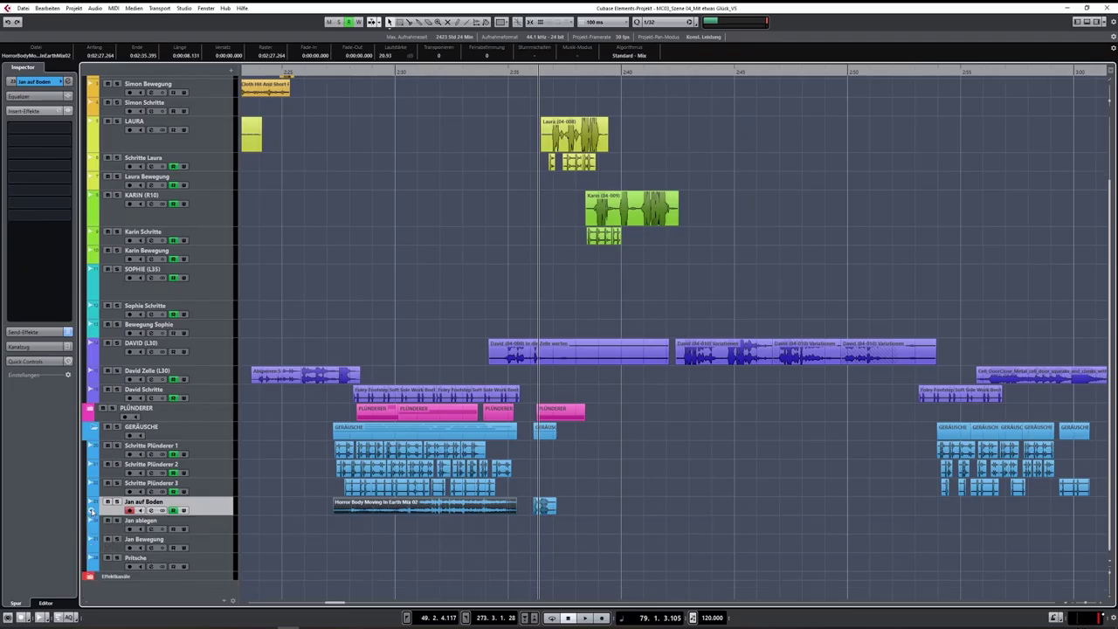
# Show the volume and panning automation of the SIMON (R15) voice track, inspect its panner lane, and hide the lanes again.
pyautogui.scroll(3, 140, 526)
pyautogui.moveTo(332, 602); pyautogui.dragTo(313, 609)
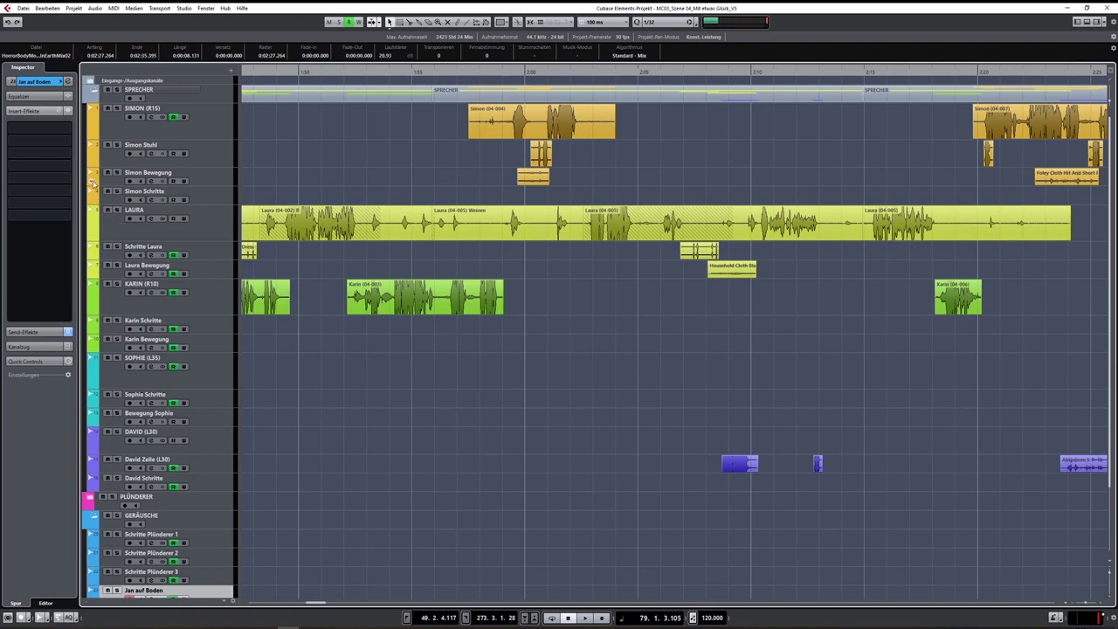
pyautogui.click(89, 136)
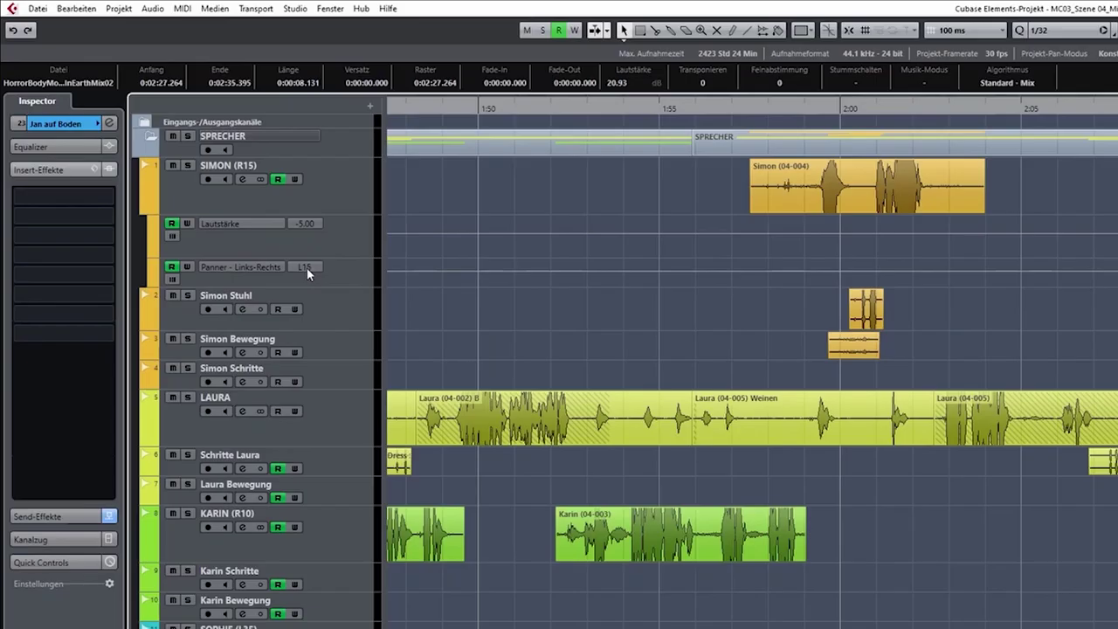
pyautogui.click(196, 138)
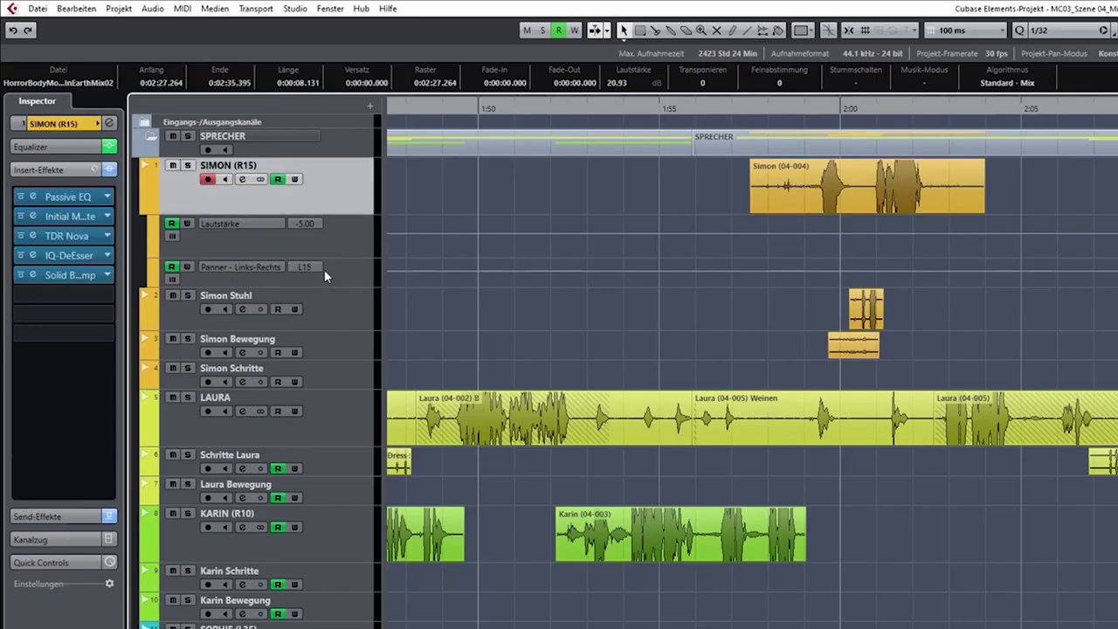
pyautogui.click(324, 269)
pyautogui.click(154, 208)
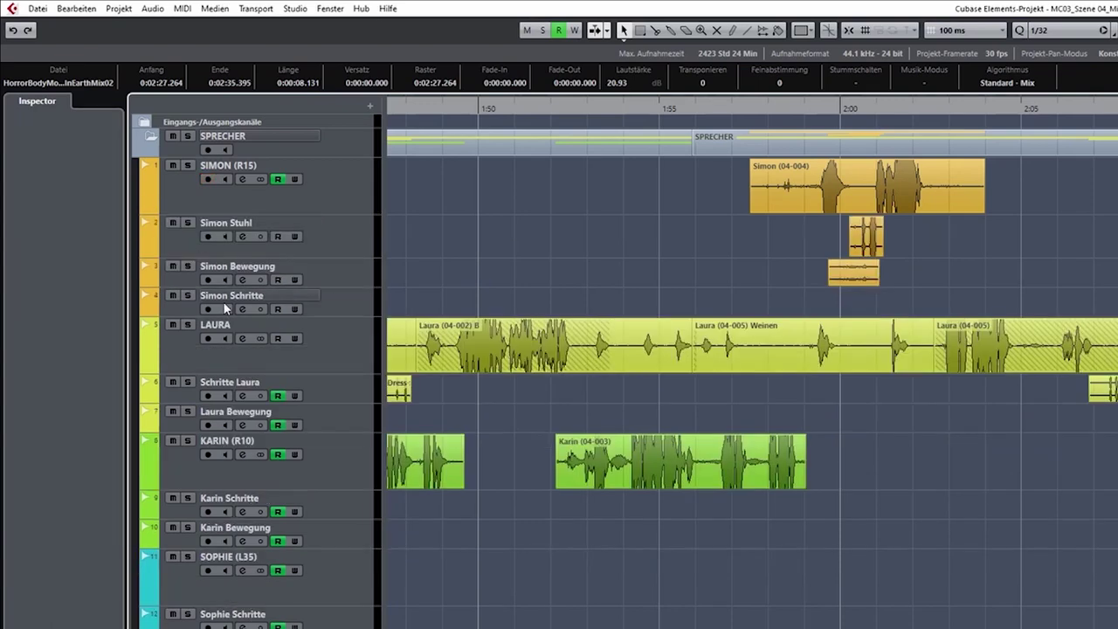
# Show the LAURA track's automation lanes, reveal one more lane below the volume, and hide them again.
pyautogui.click(146, 371)
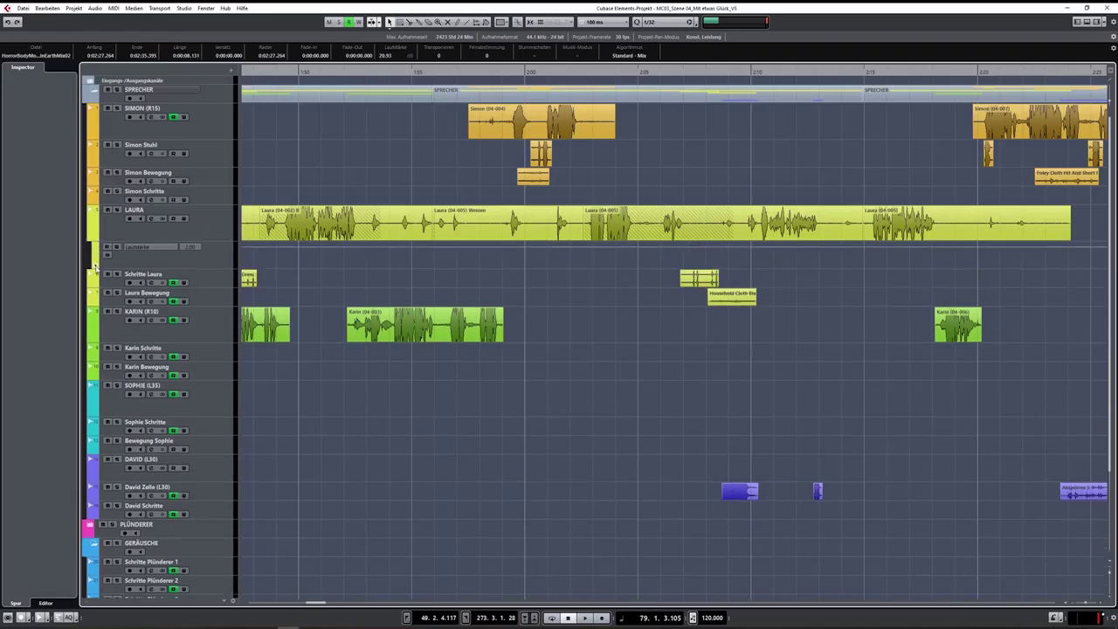
pyautogui.click(97, 268)
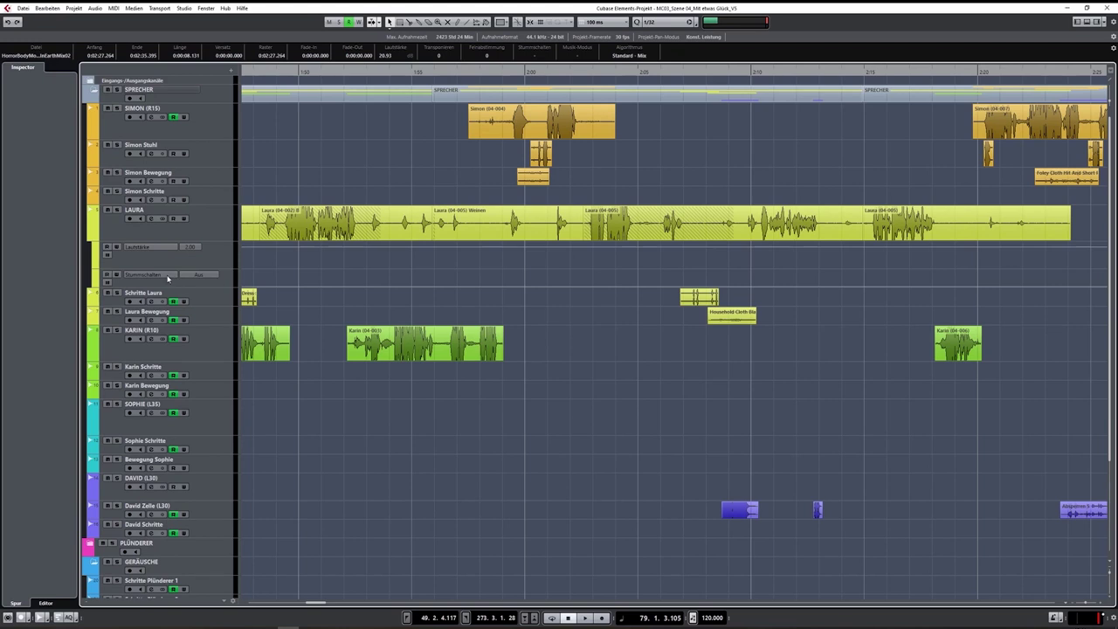
pyautogui.click(94, 241)
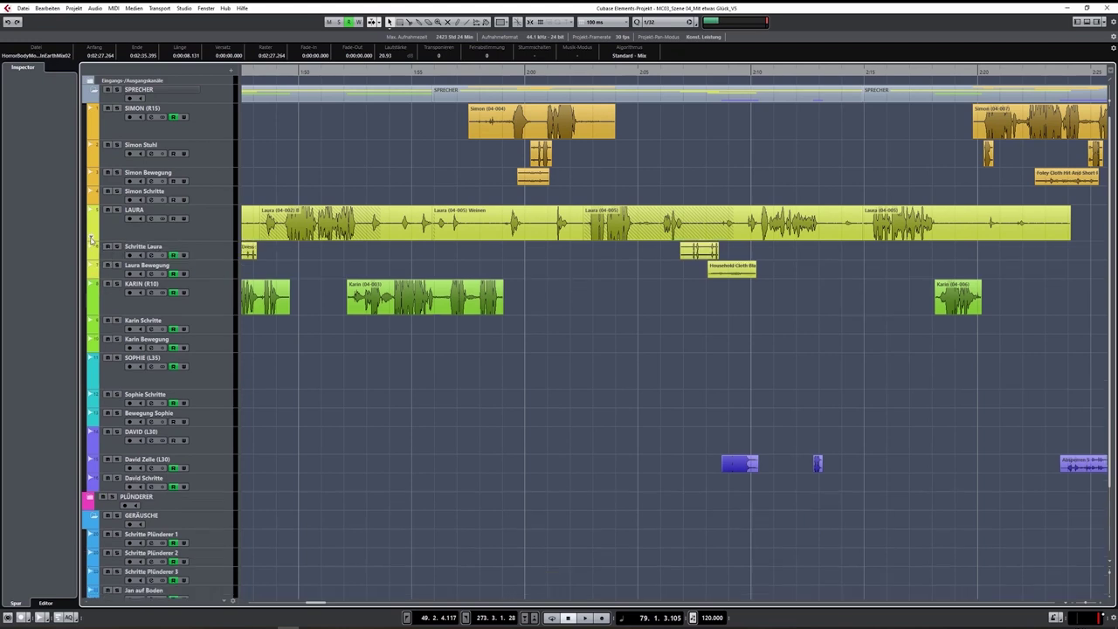
# Inspect the volume and panning automation of KARIN (R10), hide its lanes, and select the LAURA track.
pyautogui.click(95, 293)
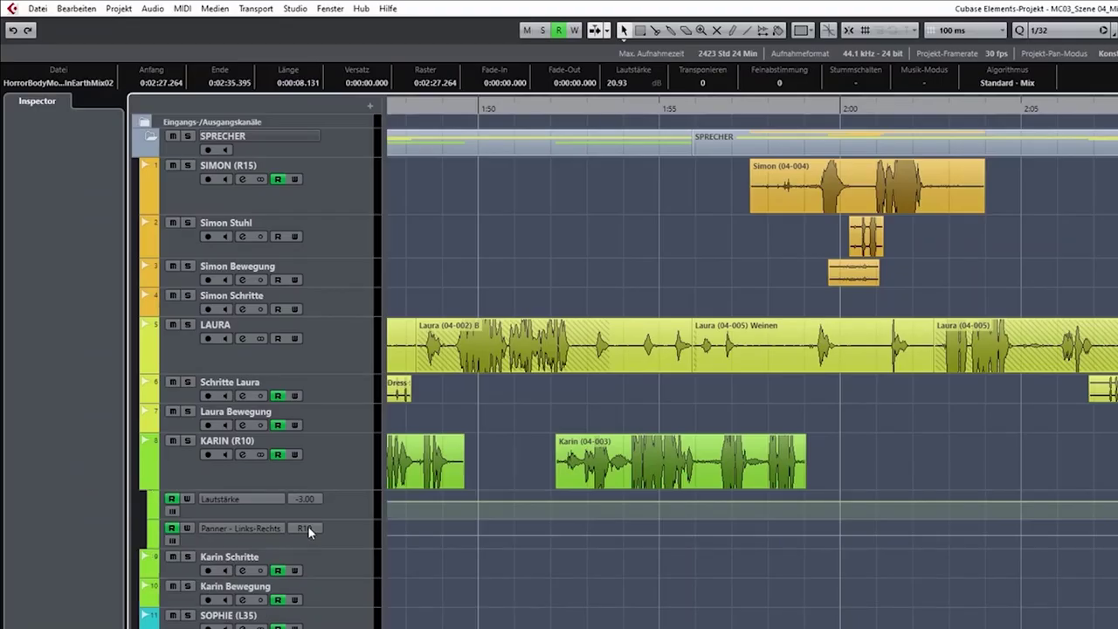
pyautogui.click(305, 527)
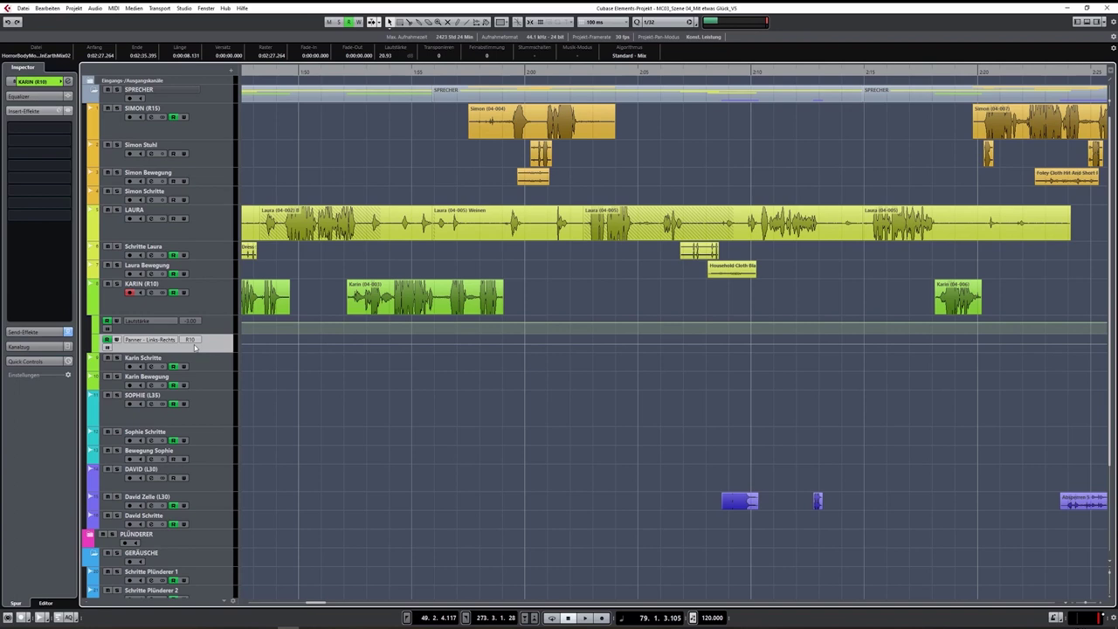
pyautogui.click(92, 313)
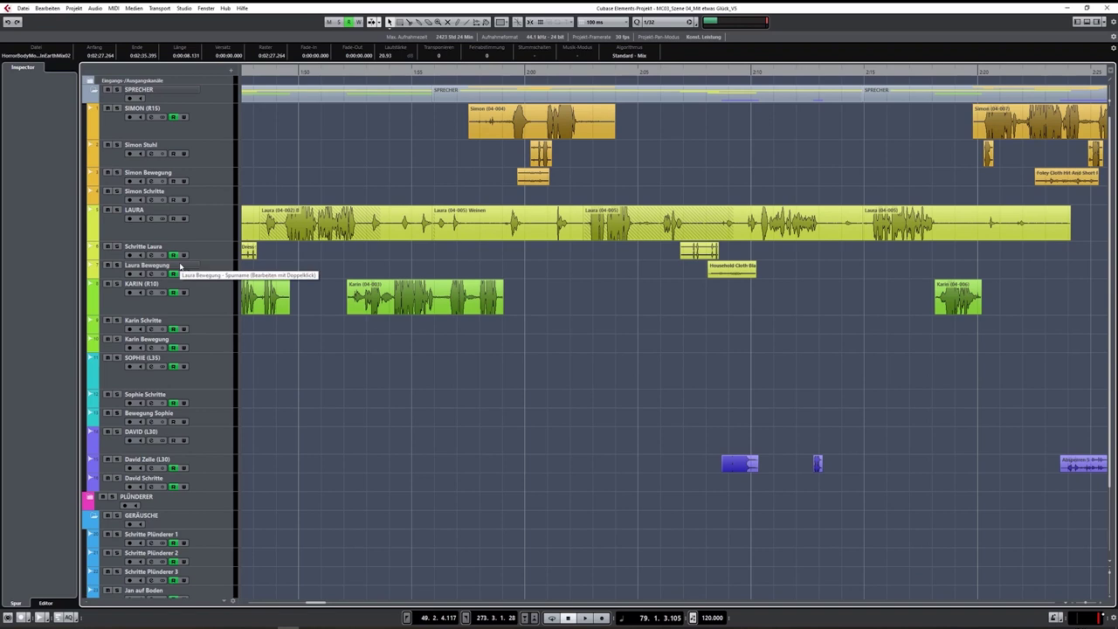
pyautogui.click(209, 230)
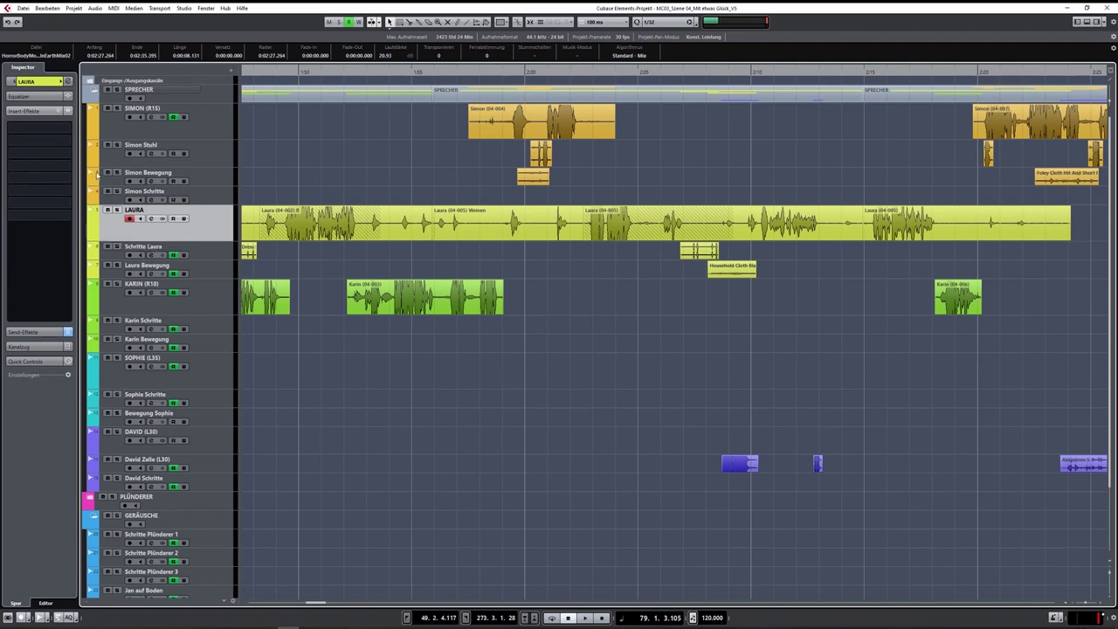
# Collapse the GERÄUSCHE folder and view the RoomWorks SE reverb settings on the In der Zelle effect channel.
pyautogui.click(90, 516)
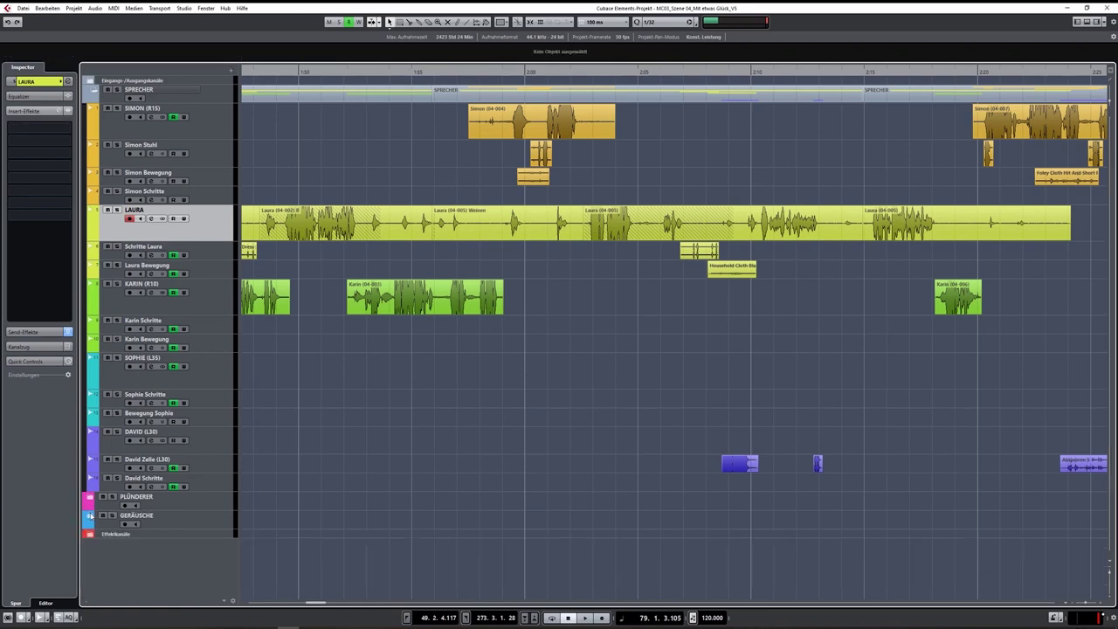
pyautogui.click(158, 535)
pyautogui.click(90, 534)
pyautogui.click(93, 544)
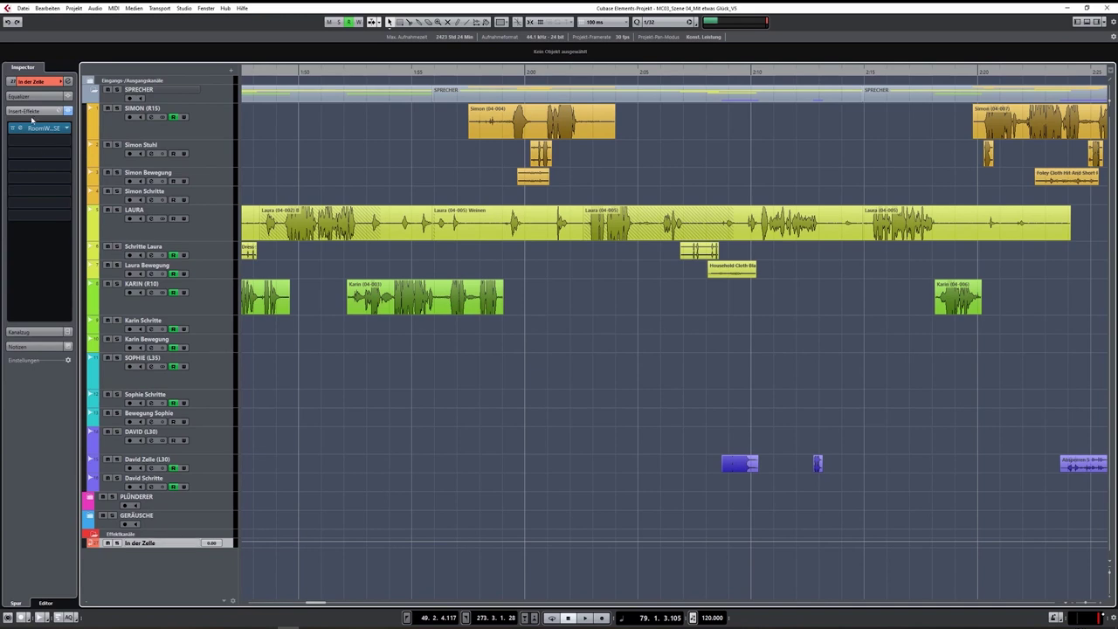
pyautogui.click(42, 128)
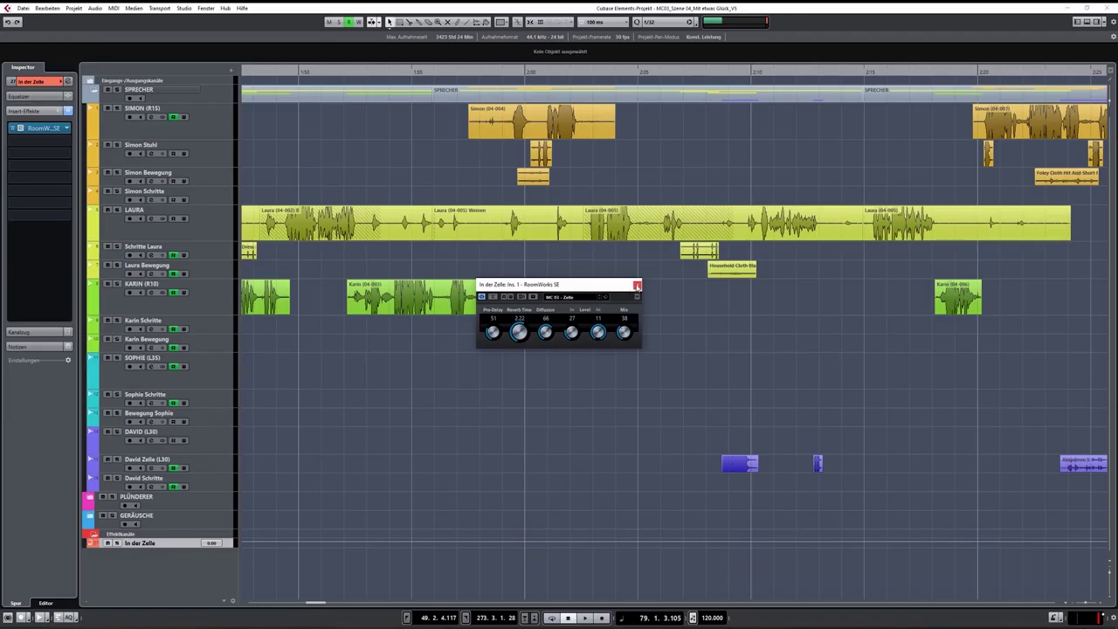
pyautogui.click(637, 284)
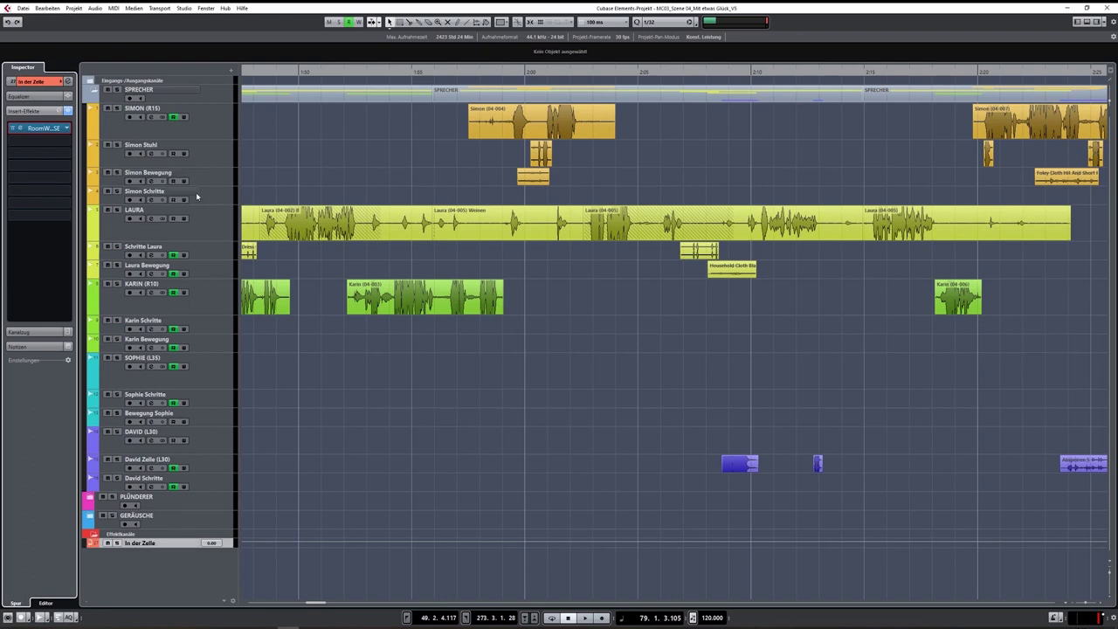
# View the In der Zelle send on the LAURA and SIMON (R15) tracks and collapse the Effektkanäle folder.
pyautogui.click(214, 228)
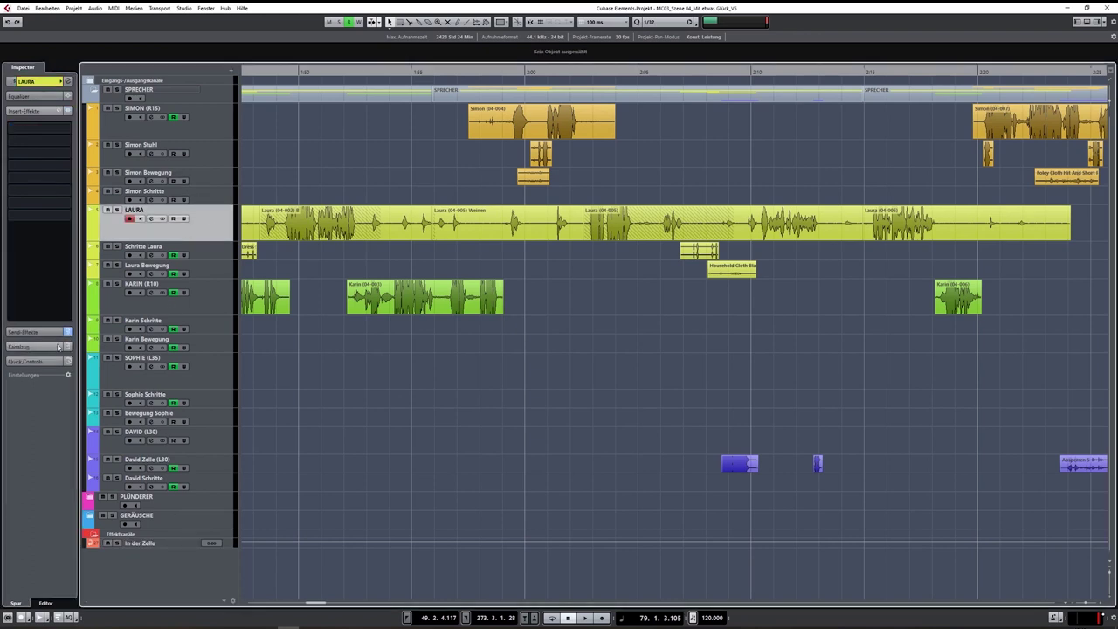
pyautogui.click(40, 123)
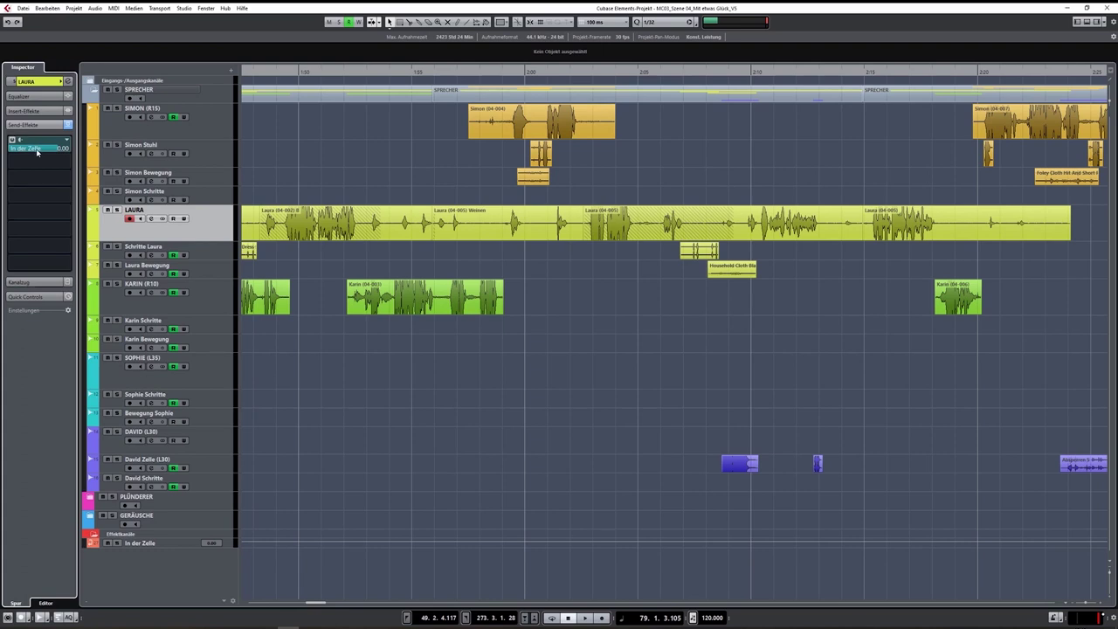
pyautogui.click(216, 126)
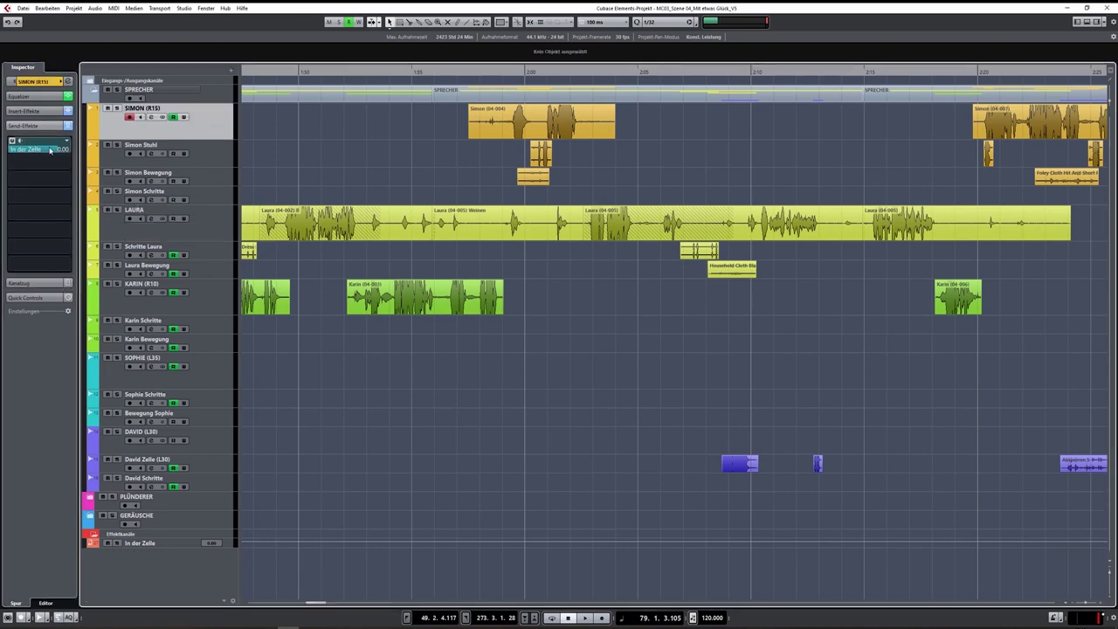
pyautogui.click(91, 534)
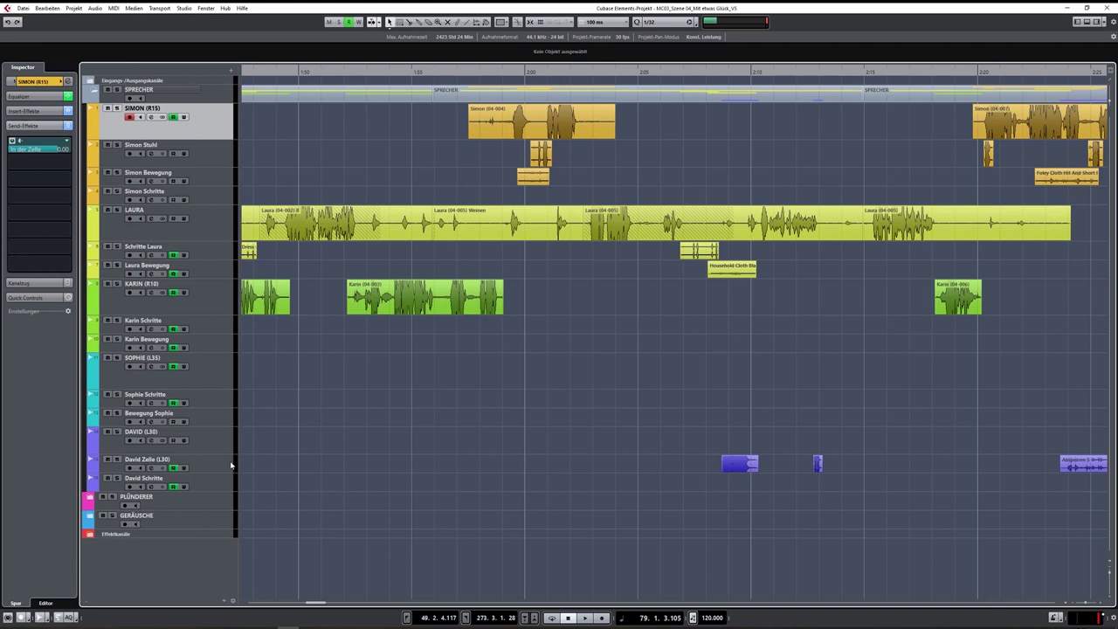
# Go back to the start of the scene, open the MediaBay, and place its window over the middle of the arrangement.
pyautogui.moveTo(325, 603); pyautogui.dragTo(316, 603)
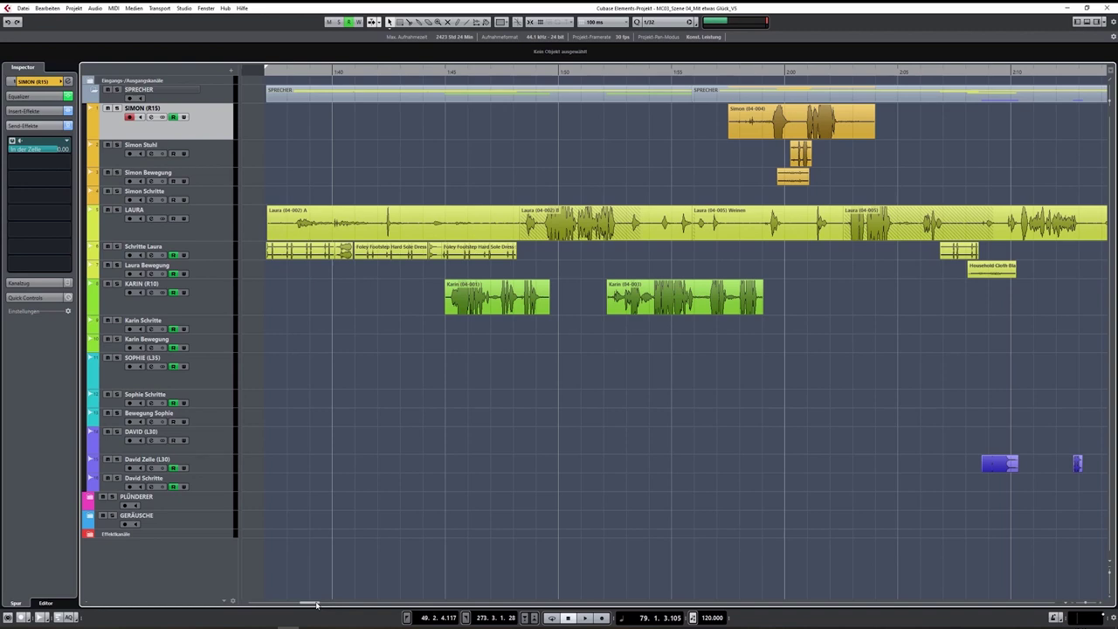
pyautogui.press('F5')
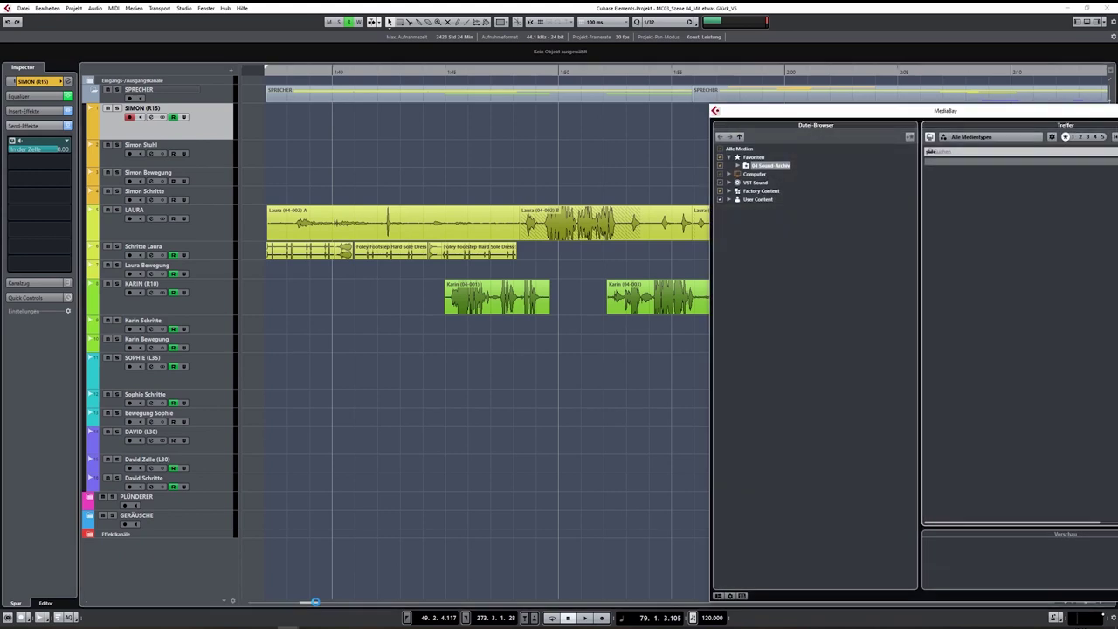
pyautogui.moveTo(806, 110); pyautogui.dragTo(459, 96)
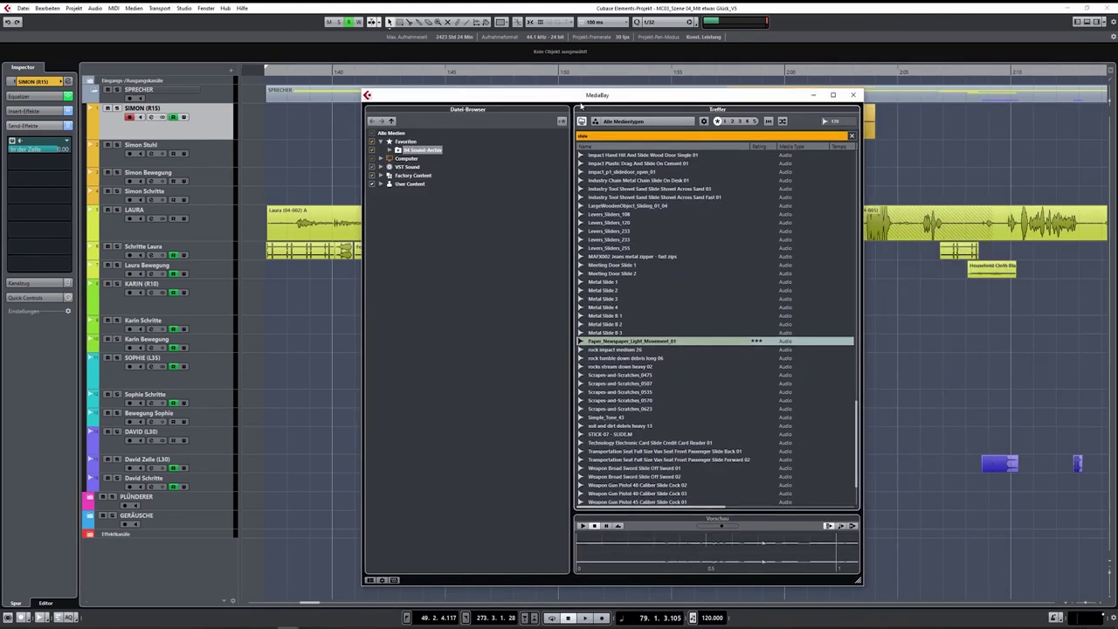
pyautogui.moveTo(578, 97); pyautogui.dragTo(559, 97)
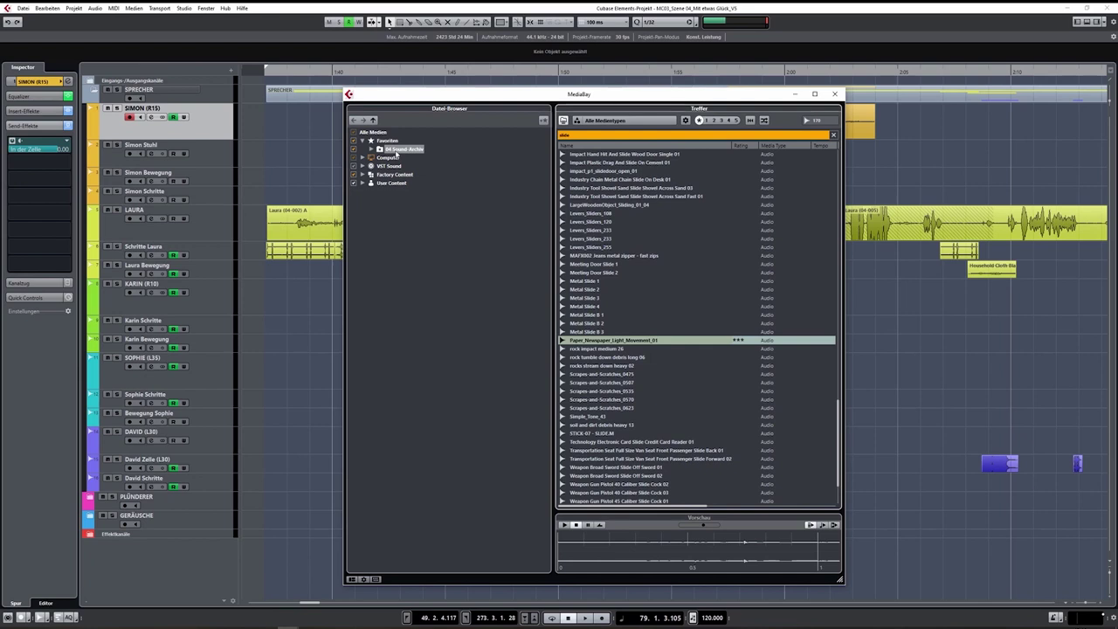
# Expand the 04 Sound-Archiv favourite, clear the "slide" search, and browse all sounds in the 08 - Boom Library folder.
pyautogui.click(371, 149)
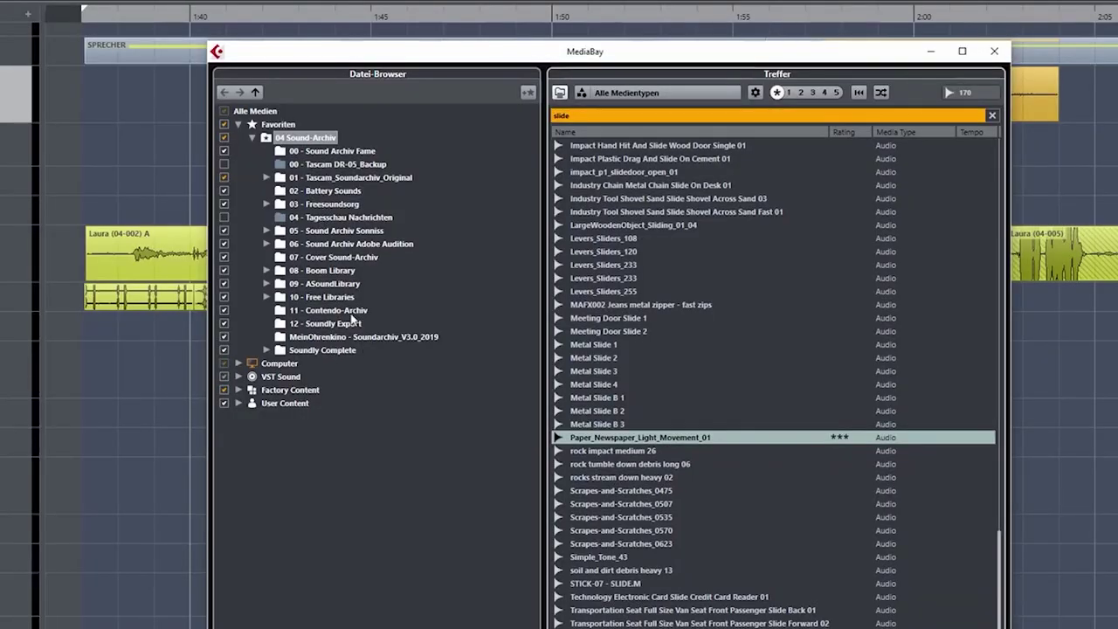
pyautogui.click(381, 337)
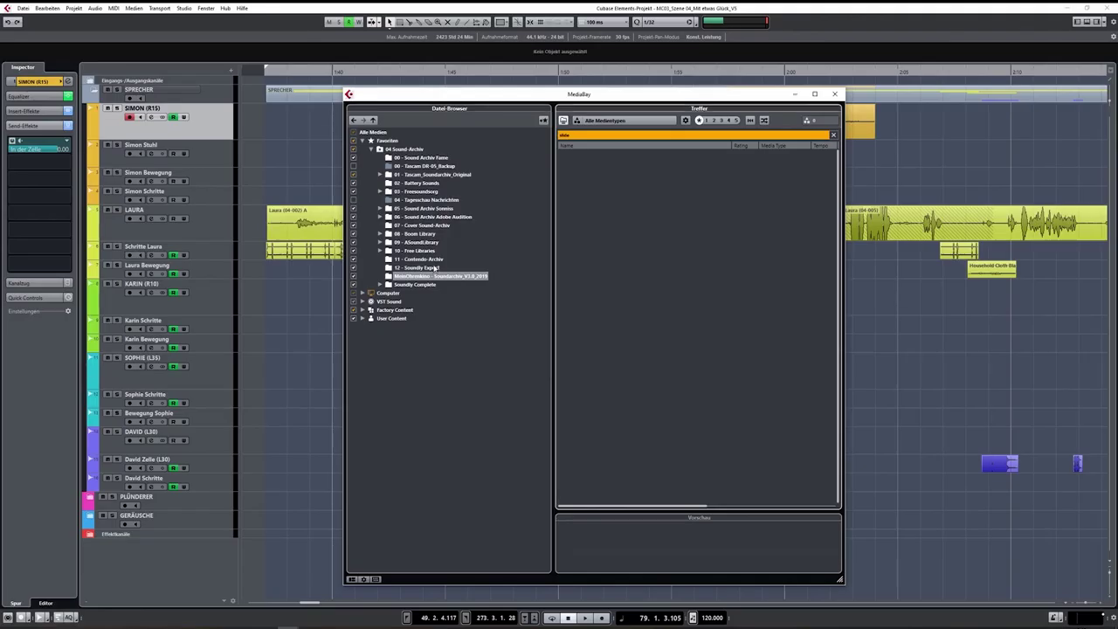
pyautogui.click(447, 234)
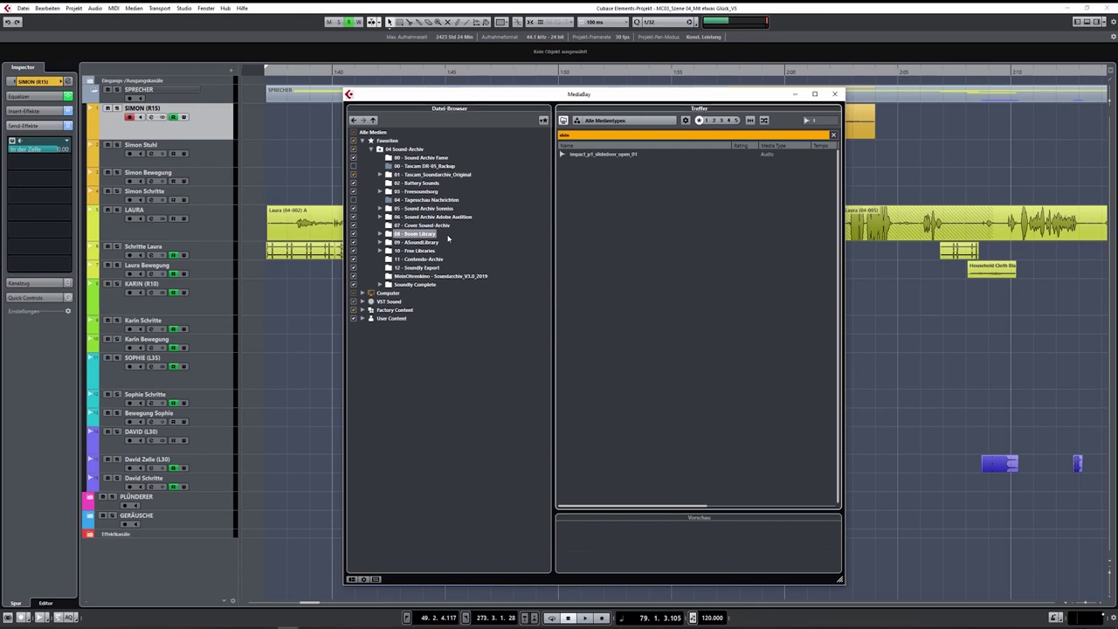
pyautogui.click(833, 135)
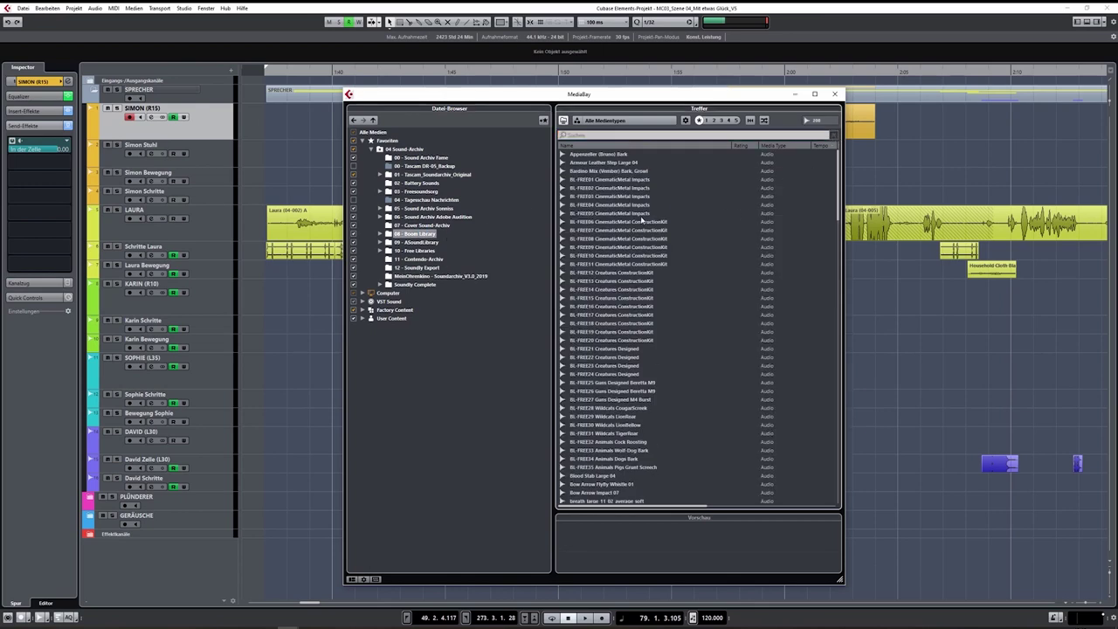
pyautogui.scroll(-15, 673, 276)
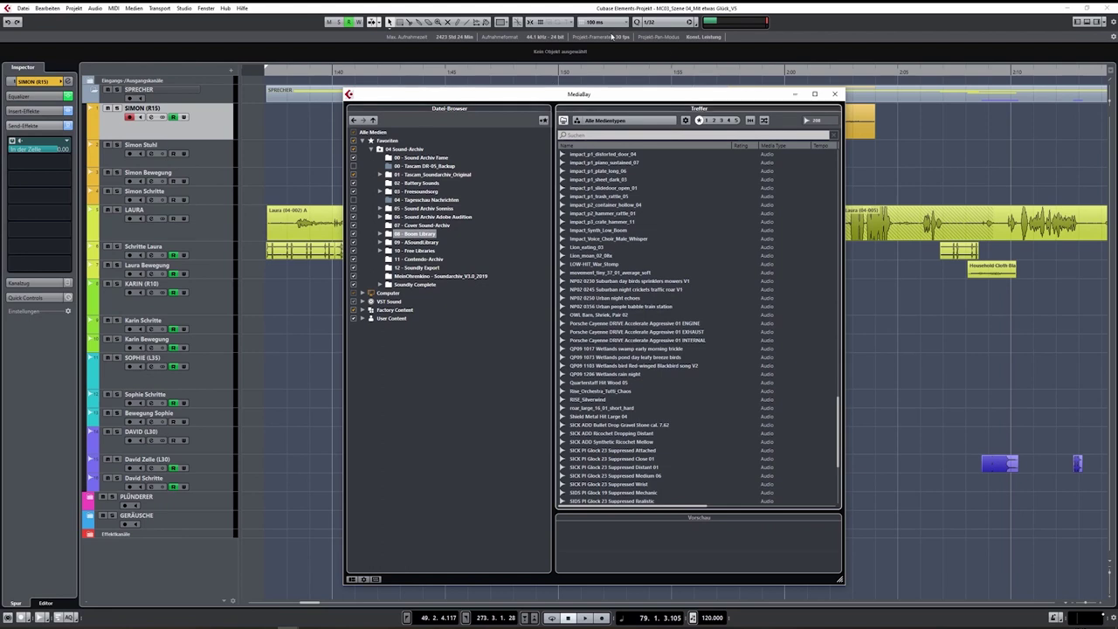
# List the sounds of the 09 - ASoundLibrary folder, and expand and collapse it to view its subfolders.
pyautogui.click(425, 242)
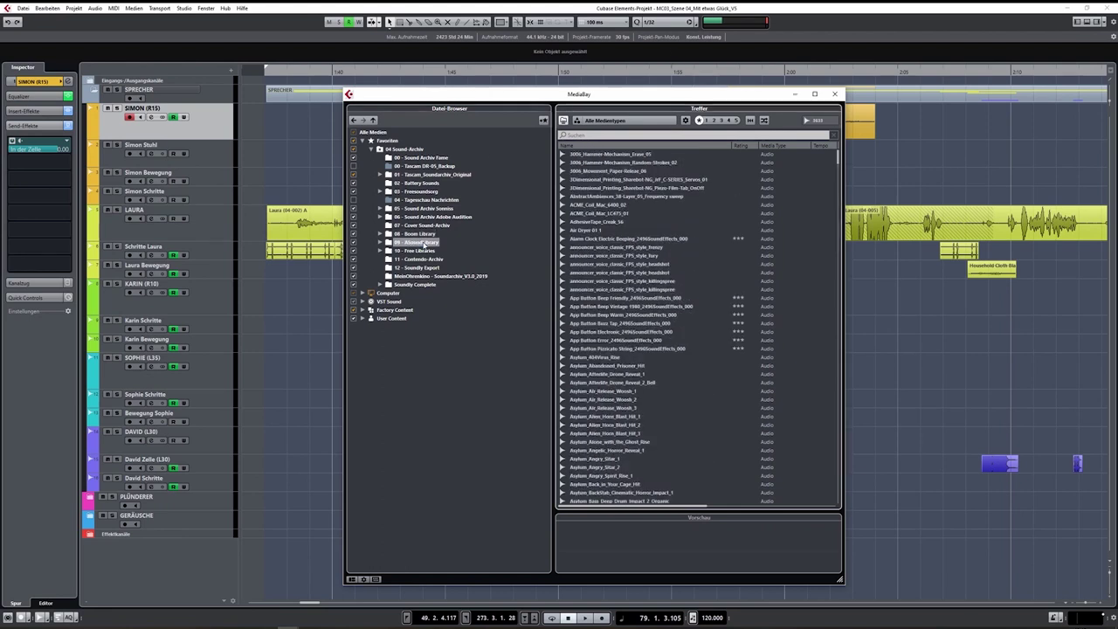
pyautogui.click(379, 245)
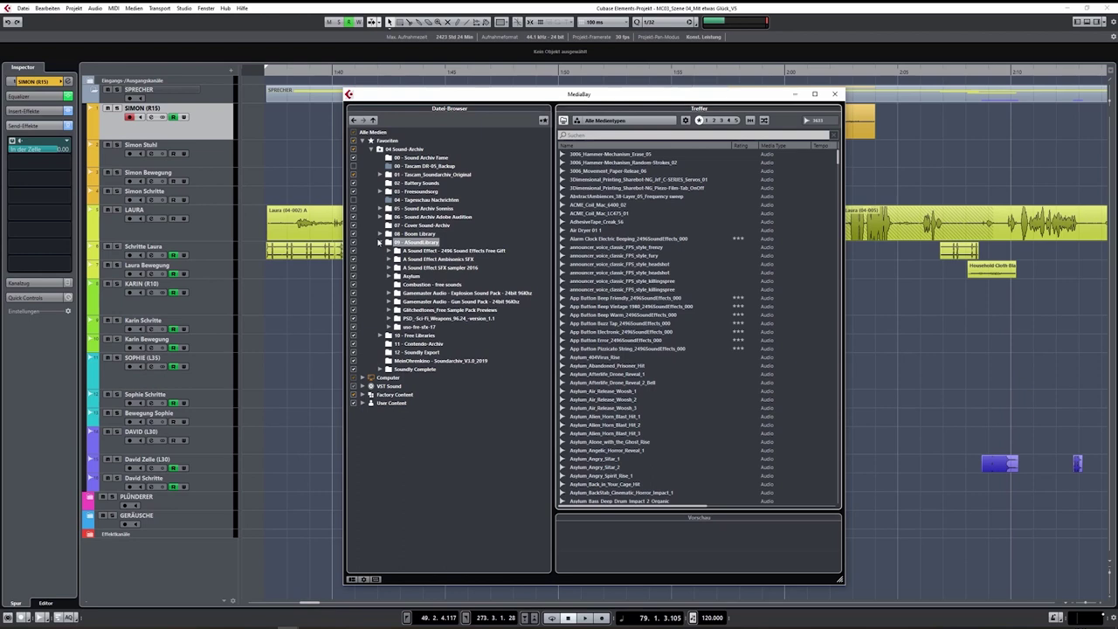
pyautogui.click(380, 243)
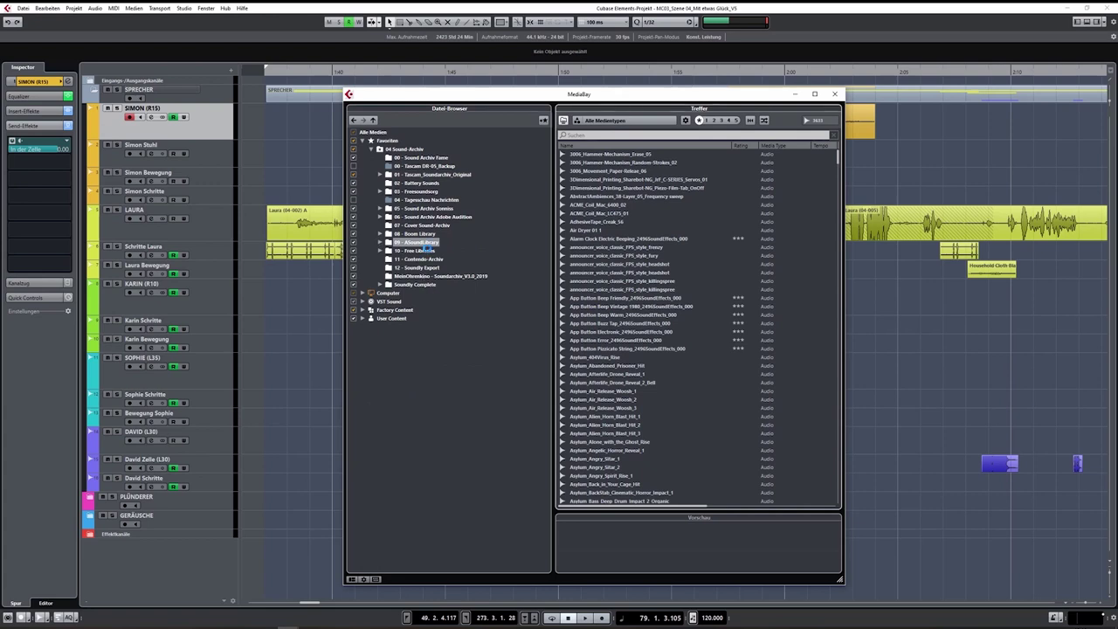
# List the sounds of the 10 - Free Libraries folder, and expand and collapse it to view its subfolders.
pyautogui.click(427, 250)
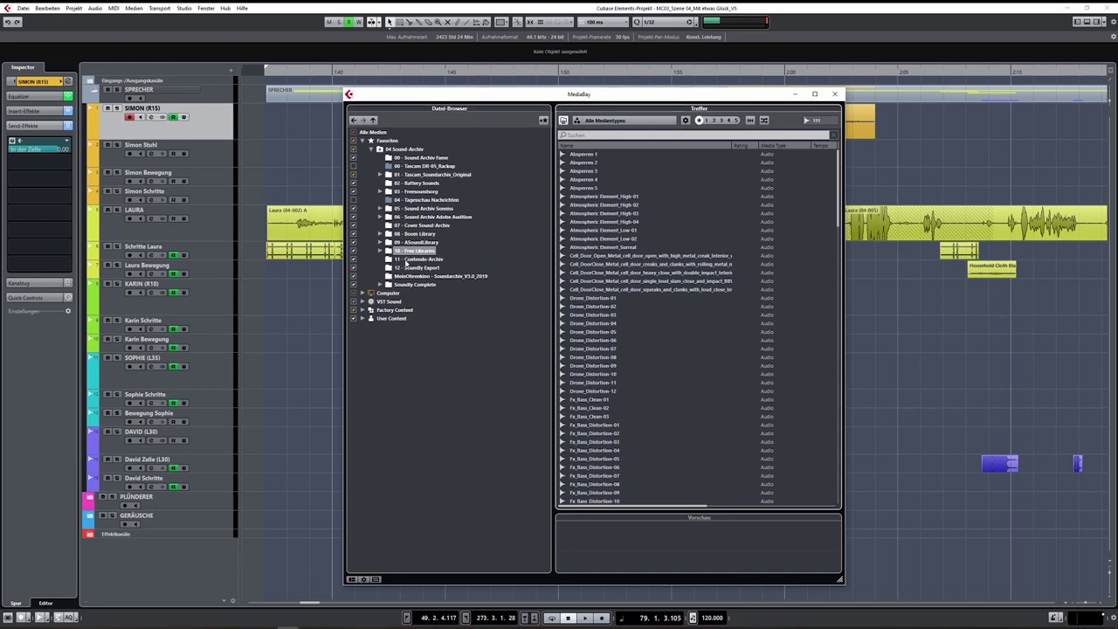
pyautogui.click(379, 251)
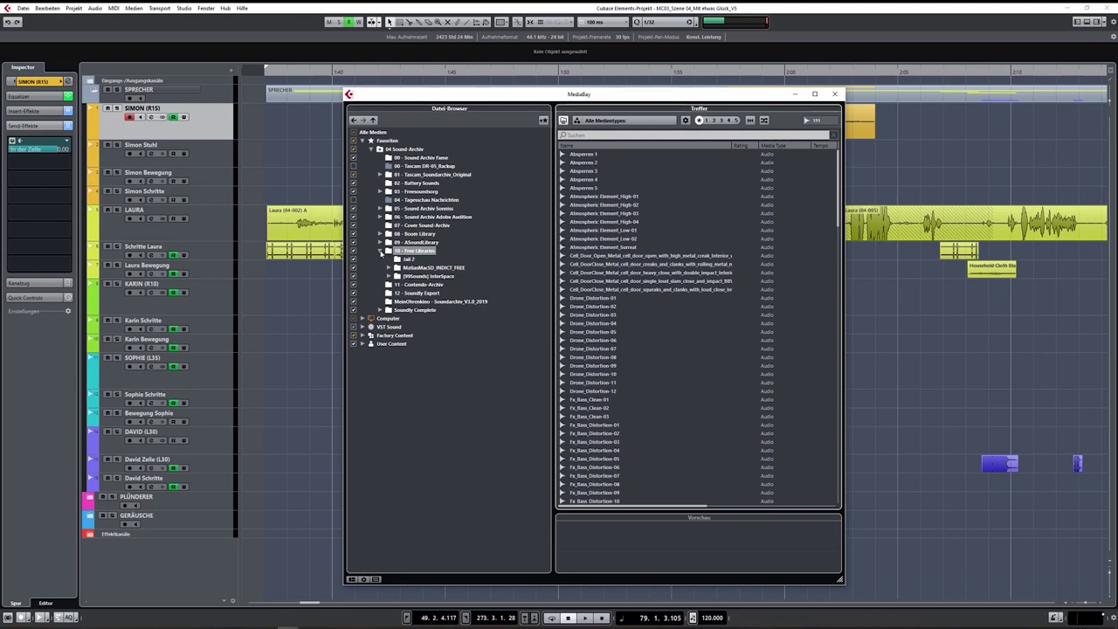
pyautogui.click(379, 251)
# List the sounds of the 03 - Freesoundorg folder and close the MediaBay to return to the arrangement.
pyautogui.click(416, 192)
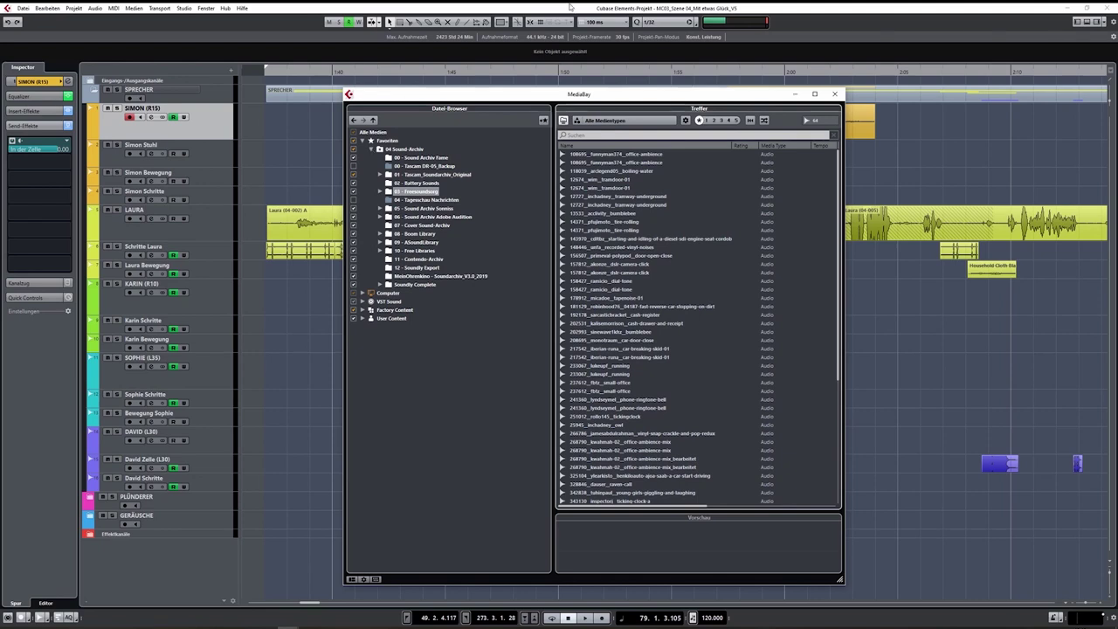
pyautogui.click(834, 94)
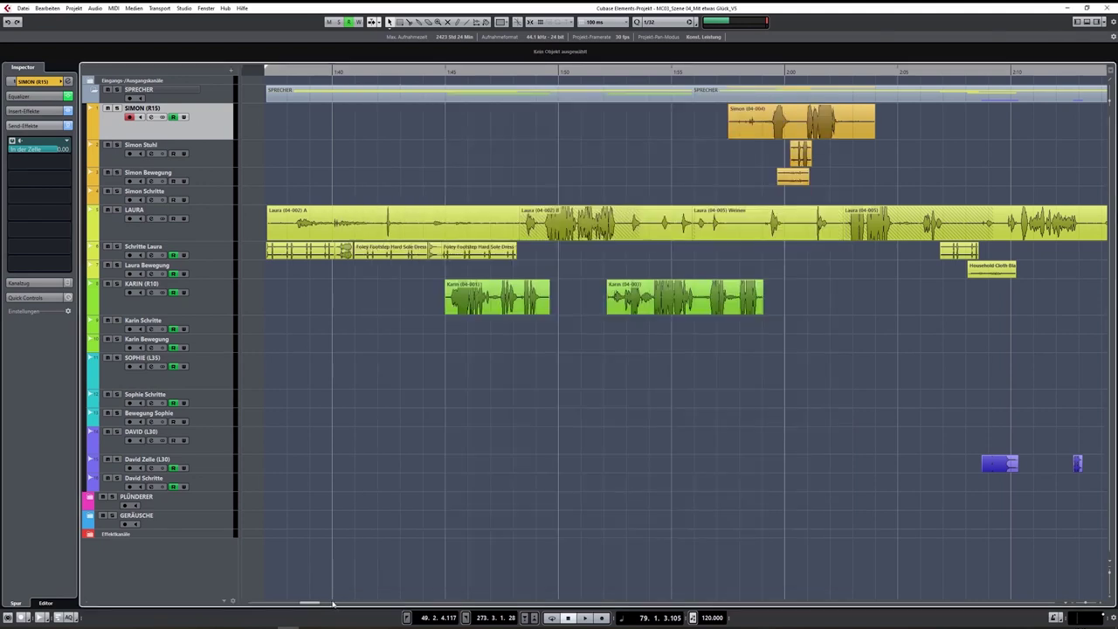
pyautogui.moveTo(309, 602); pyautogui.dragTo(311, 603)
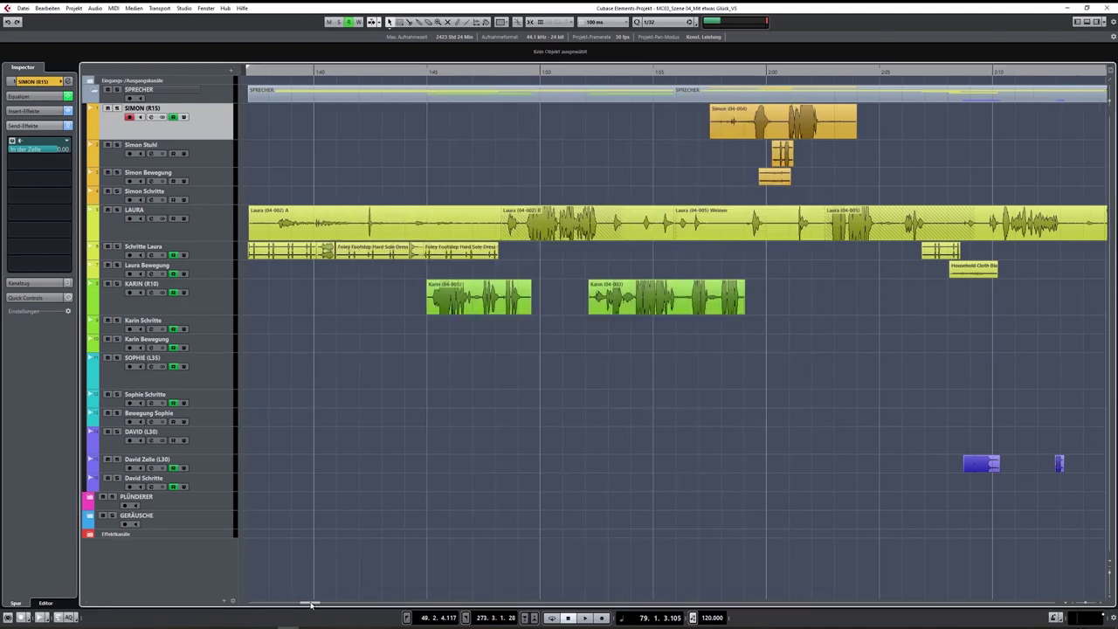